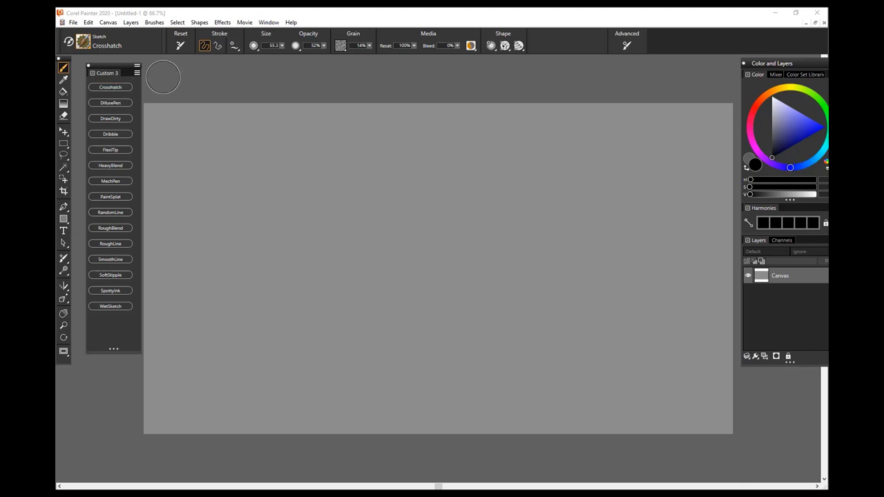
Step: Fill the middle of the grey canvas with overlapping black strokes using the Crosshatch brush
click(113, 91)
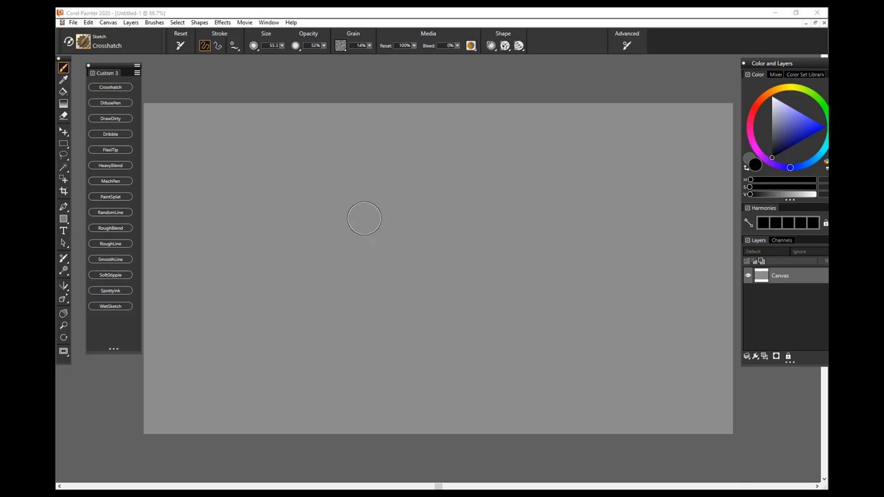
mouse_move(550, 219)
mouse_down()
mouse_move(538, 196)
mouse_move(300, 330)
mouse_move(298, 310)
mouse_move(283, 304)
mouse_move(316, 274)
mouse_move(352, 158)
mouse_move(283, 221)
mouse_move(325, 241)
mouse_move(379, 170)
mouse_move(414, 255)
mouse_move(483, 225)
mouse_move(484, 204)
mouse_move(504, 265)
mouse_up()
mouse_move(465, 325)
mouse_down()
mouse_move(373, 290)
mouse_move(304, 304)
mouse_move(228, 304)
mouse_move(242, 366)
mouse_up()
mouse_move(406, 325)
mouse_down()
mouse_move(453, 285)
mouse_move(335, 329)
mouse_move(373, 318)
mouse_move(222, 326)
mouse_move(283, 224)
mouse_move(243, 192)
mouse_move(476, 173)
mouse_up()
mouse_move(574, 168)
mouse_down()
mouse_move(476, 231)
mouse_move(556, 205)
mouse_move(527, 212)
mouse_move(570, 285)
mouse_move(443, 322)
mouse_move(552, 286)
mouse_move(563, 266)
mouse_move(404, 304)
mouse_move(509, 244)
mouse_move(366, 275)
mouse_move(332, 321)
mouse_move(531, 278)
mouse_move(401, 351)
mouse_move(384, 350)
mouse_move(589, 303)
mouse_move(611, 277)
mouse_move(500, 335)
mouse_move(579, 270)
mouse_move(517, 196)
mouse_move(355, 201)
mouse_move(273, 241)
mouse_move(273, 352)
mouse_move(547, 334)
mouse_move(601, 269)
mouse_move(458, 212)
mouse_up()
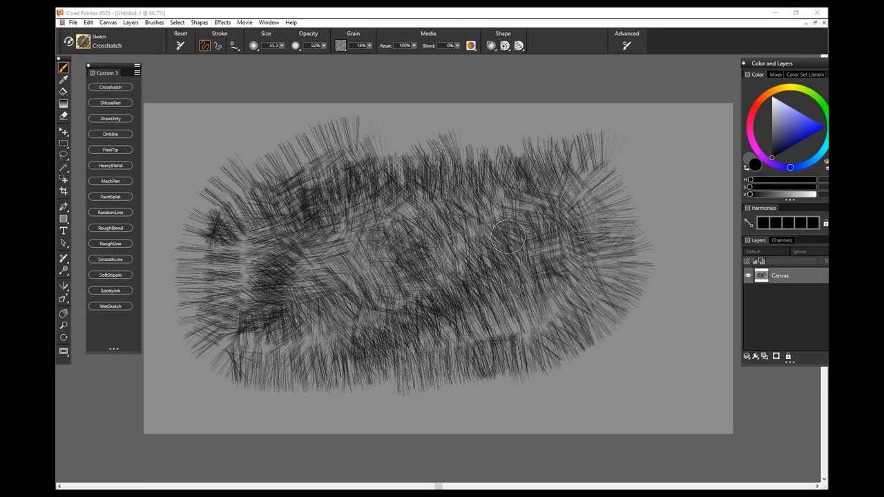
Step: Clear the canvas and draw black sample curves, squiggles and a small crosshatched patch with the DifusePen brush
key(ctrl+a)
key(Delete)
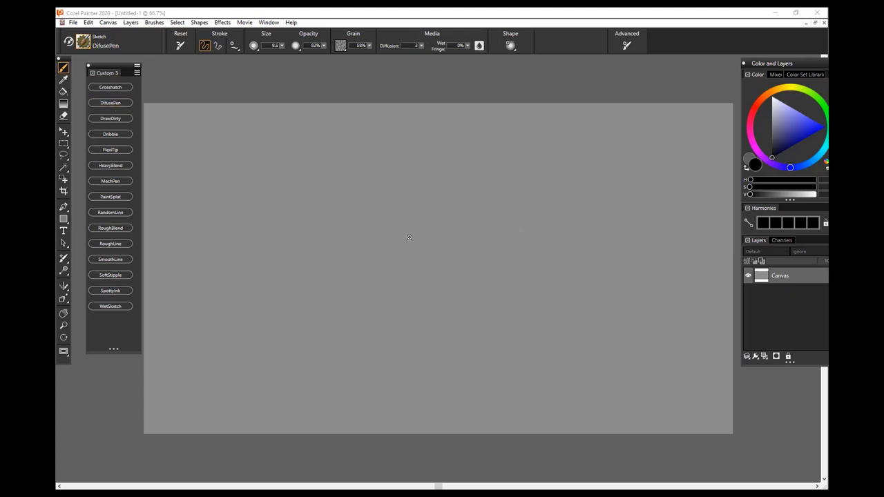
mouse_move(248, 336)
mouse_down()
mouse_move(341, 241)
mouse_move(349, 310)
mouse_move(525, 166)
mouse_up()
mouse_move(282, 364)
mouse_down()
mouse_move(402, 309)
mouse_move(476, 291)
mouse_move(509, 240)
mouse_move(606, 252)
mouse_move(616, 265)
mouse_move(657, 253)
mouse_move(542, 195)
mouse_up()
mouse_move(257, 261)
mouse_down()
mouse_move(331, 156)
mouse_move(321, 169)
mouse_up()
mouse_move(283, 264)
mouse_down()
mouse_move(315, 177)
mouse_move(326, 181)
mouse_up()
mouse_move(221, 245)
mouse_down()
mouse_move(363, 177)
mouse_move(353, 181)
mouse_up()
drag(229, 260, 360, 191)
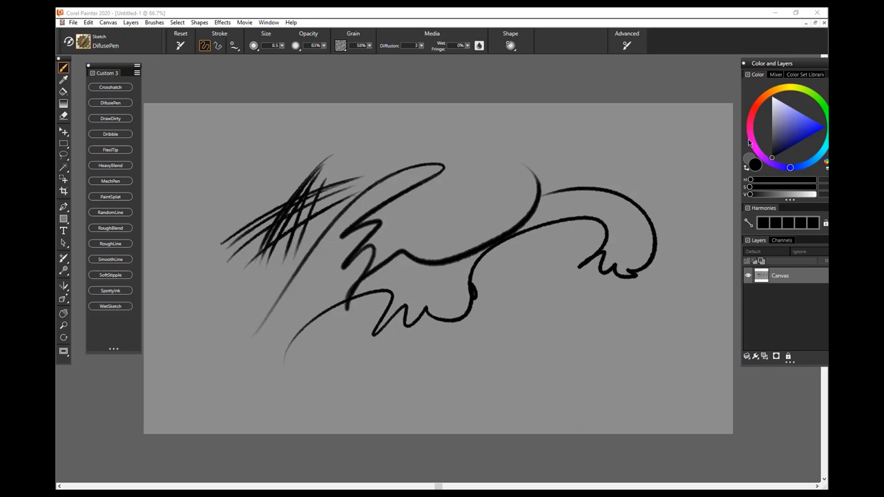
Step: Add tapered black DifusePen strokes in the upper right and through the centre of the drawing
drag(599, 135, 464, 215)
drag(529, 157, 461, 239)
drag(471, 160, 443, 243)
drag(469, 170, 451, 217)
drag(415, 283, 519, 222)
drag(329, 333, 551, 260)
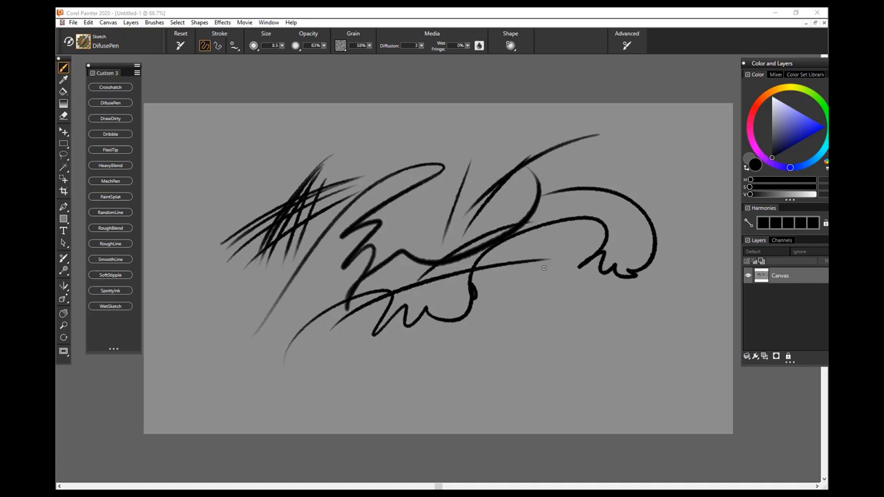
Step: Choose a dark grey colour and draw several DifusePen strokes across the right half of the drawing
click(772, 139)
drag(622, 151, 494, 237)
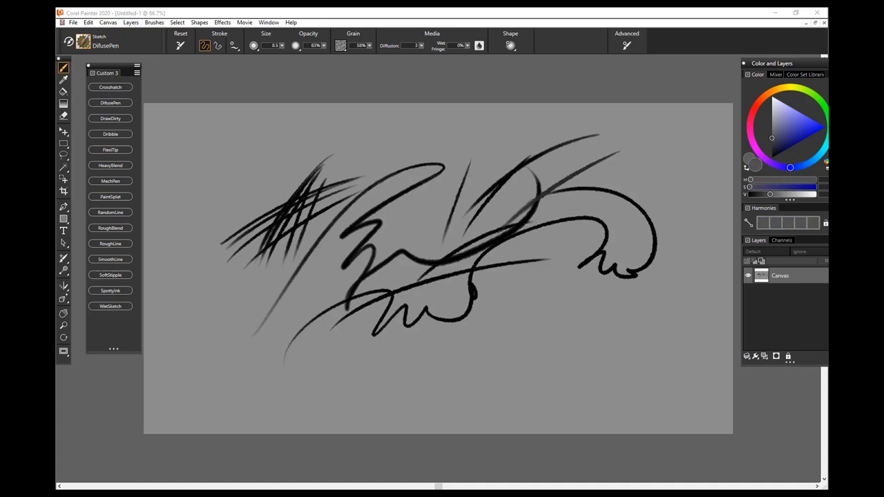
mouse_move(476, 268)
mouse_down()
mouse_move(614, 194)
mouse_move(437, 210)
mouse_up()
Step: Choose a muted blue and draw DifusePen strokes over the upper left, plus a looping scribble in the lower middle
click(788, 125)
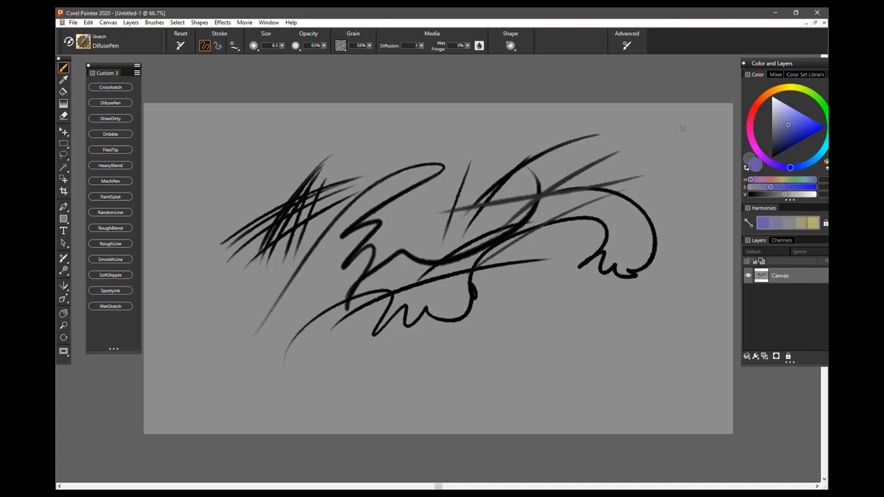
drag(532, 157, 228, 274)
drag(275, 250, 498, 154)
drag(313, 181, 304, 302)
mouse_move(407, 379)
mouse_down()
mouse_move(480, 322)
mouse_move(542, 324)
mouse_move(591, 298)
mouse_move(312, 300)
mouse_up()
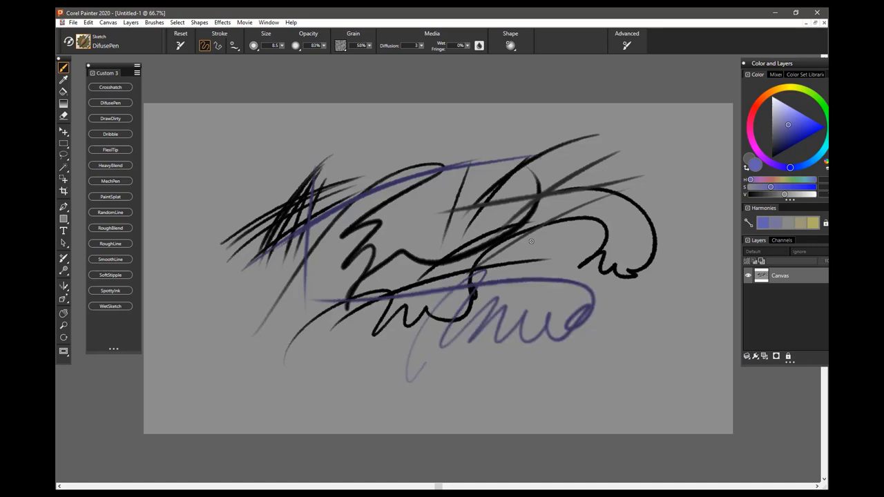
Step: Clear the canvas and draw near-black loops and scribbles with the DrawDirty brush
key(ctrl+a)
key(Delete)
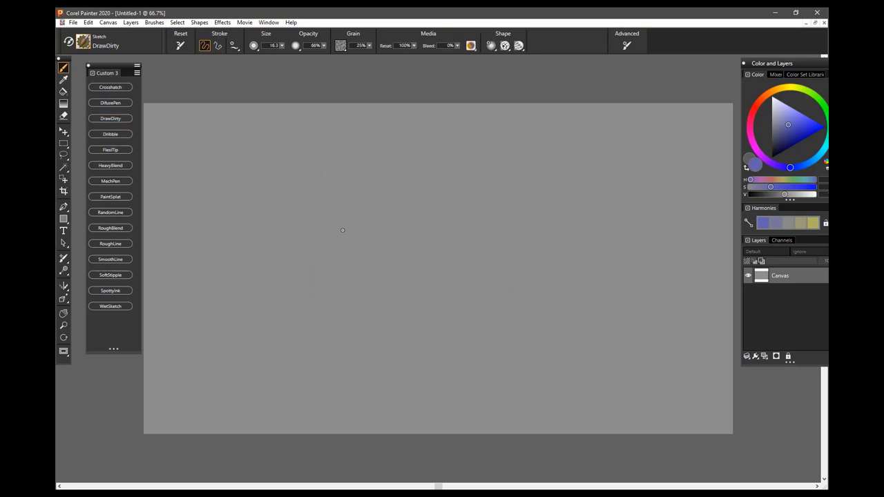
drag(780, 145, 768, 157)
mouse_move(266, 316)
mouse_down()
mouse_move(471, 166)
mouse_move(456, 199)
mouse_move(467, 216)
mouse_move(627, 187)
mouse_up()
drag(428, 167, 290, 224)
mouse_move(321, 211)
mouse_down()
mouse_move(344, 195)
mouse_move(397, 242)
mouse_move(533, 245)
mouse_up()
mouse_move(398, 263)
mouse_down()
mouse_move(569, 180)
mouse_move(514, 190)
mouse_move(261, 281)
mouse_move(614, 252)
mouse_move(545, 250)
mouse_move(457, 275)
mouse_move(383, 252)
mouse_move(372, 283)
mouse_move(399, 309)
mouse_up()
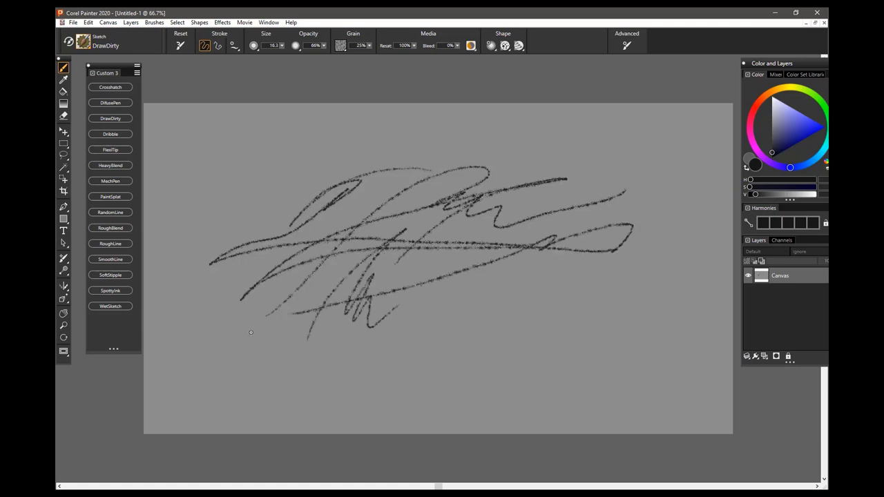
Step: Add DrawDirty hatching and arcs at the upper left, diagonal strokes on the right and overlapping circles at the lower middle
mouse_move(265, 206)
mouse_down()
mouse_move(247, 253)
mouse_move(249, 275)
mouse_move(275, 224)
mouse_move(256, 305)
mouse_move(289, 198)
mouse_move(254, 298)
mouse_up()
drag(422, 142, 437, 138)
mouse_move(230, 223)
mouse_down()
mouse_move(447, 134)
mouse_move(496, 145)
mouse_up()
mouse_move(566, 153)
mouse_down()
mouse_move(518, 180)
mouse_move(438, 253)
mouse_move(397, 310)
mouse_up()
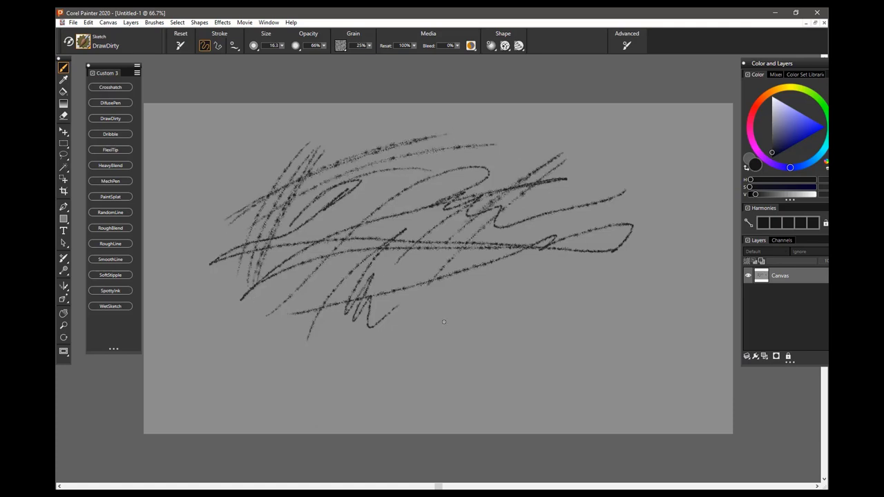
mouse_move(499, 283)
mouse_down()
mouse_move(511, 306)
mouse_move(476, 283)
mouse_move(415, 319)
mouse_up()
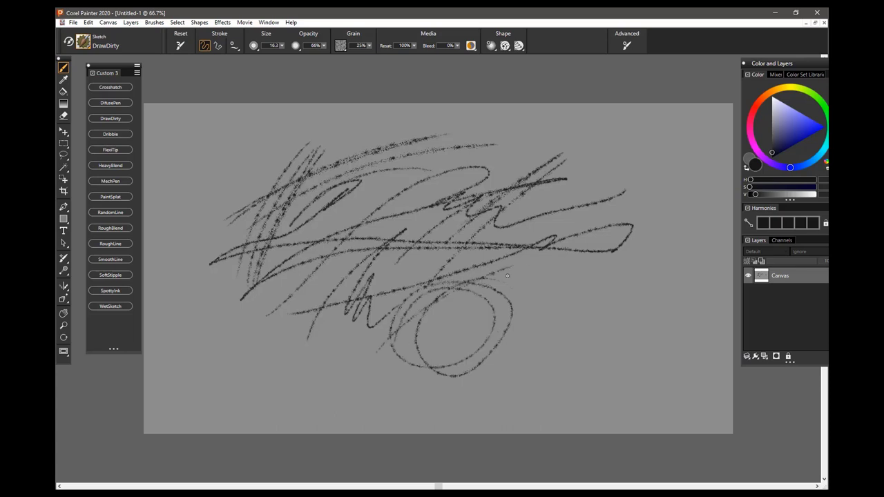
drag(519, 268, 407, 356)
drag(494, 299, 387, 374)
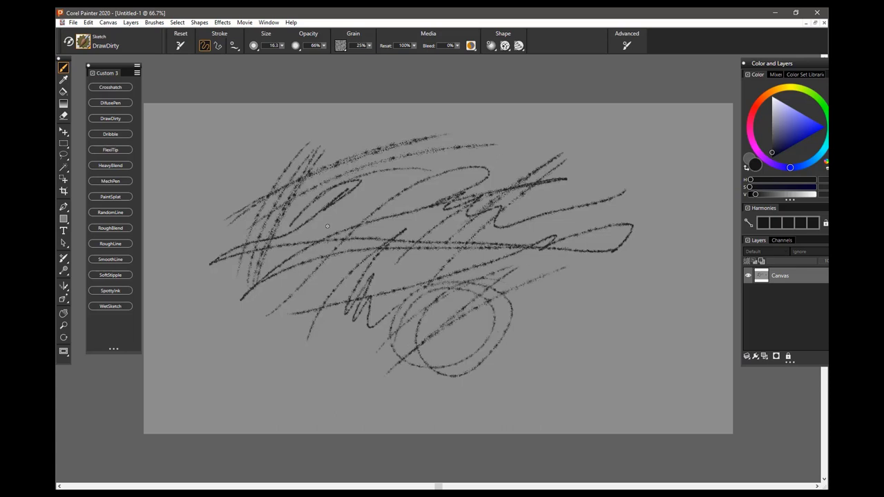
Step: Clear the canvas and cover its middle with a large oval of near-black Dribble brush strokes
key(ctrl+a)
key(Delete)
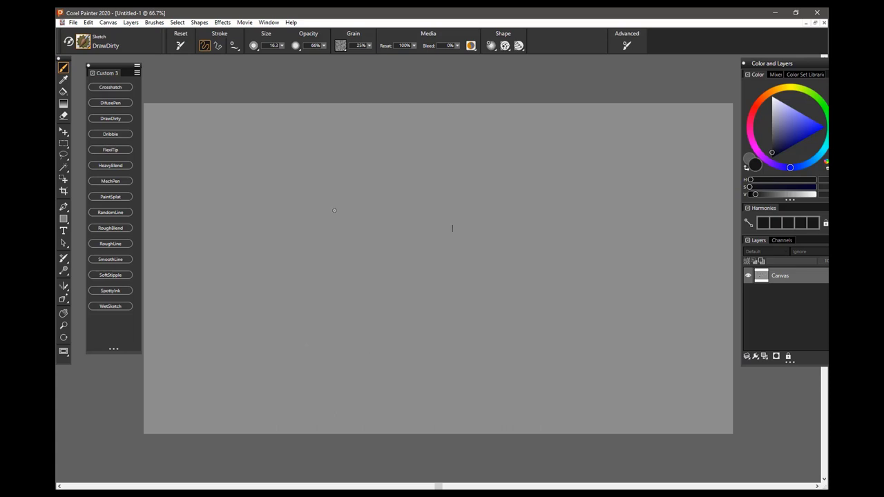
click(113, 134)
mouse_move(223, 280)
mouse_down()
mouse_move(334, 227)
mouse_move(576, 196)
mouse_up()
mouse_move(525, 204)
mouse_down()
mouse_move(283, 307)
mouse_move(584, 194)
mouse_up()
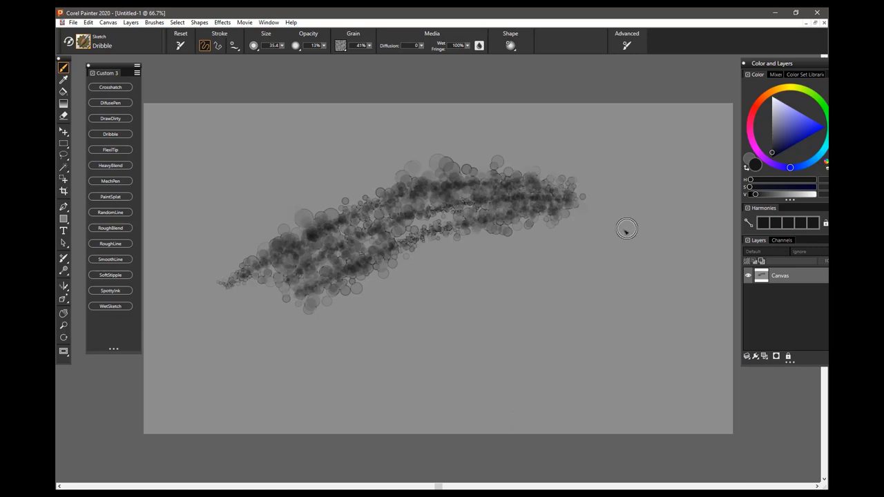
mouse_move(630, 229)
mouse_down()
mouse_move(262, 358)
mouse_move(204, 365)
mouse_move(367, 297)
mouse_move(538, 257)
mouse_move(639, 264)
mouse_move(519, 285)
mouse_move(456, 275)
mouse_move(400, 219)
mouse_up()
mouse_move(232, 199)
mouse_down()
mouse_move(414, 135)
mouse_move(663, 180)
mouse_move(446, 142)
mouse_move(188, 299)
mouse_move(231, 352)
mouse_move(504, 347)
mouse_move(654, 239)
mouse_move(615, 272)
mouse_move(362, 358)
mouse_move(208, 300)
mouse_move(438, 154)
mouse_move(559, 173)
mouse_move(525, 224)
mouse_move(252, 261)
mouse_move(326, 354)
mouse_move(652, 219)
mouse_move(553, 359)
mouse_move(283, 345)
mouse_move(376, 166)
mouse_move(555, 223)
mouse_move(315, 298)
mouse_move(254, 296)
mouse_move(569, 207)
mouse_move(659, 197)
mouse_move(528, 179)
mouse_move(229, 263)
mouse_move(211, 237)
mouse_move(207, 331)
mouse_up()
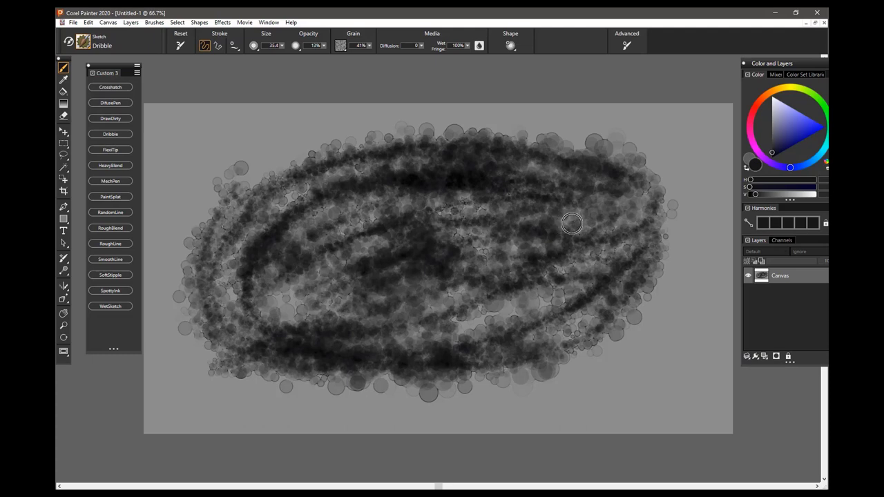
drag(560, 223, 259, 270)
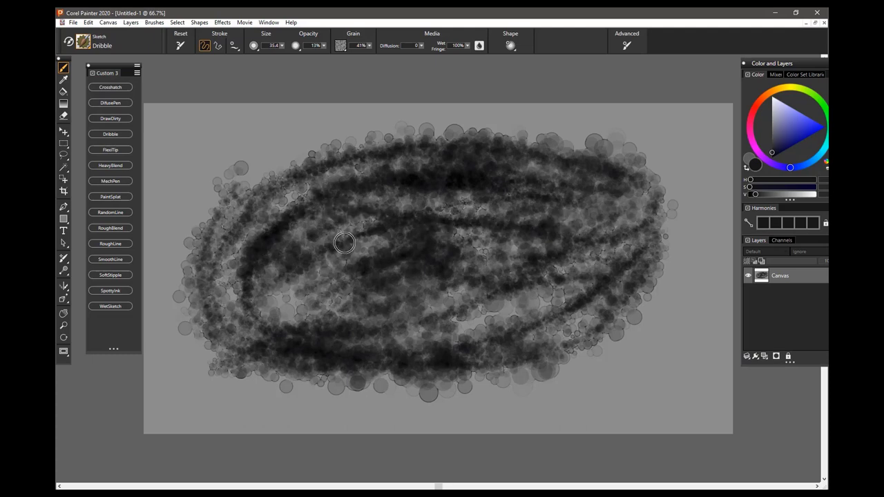
Step: Clear the canvas and draw flowing, looping near-black curves of varying thickness with the FlexiTip brush
key(ctrl+a)
key(Delete)
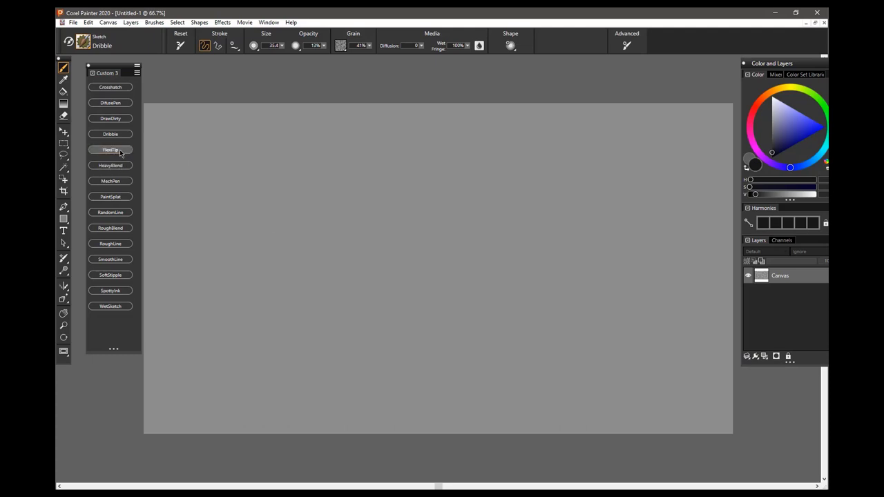
mouse_move(205, 337)
mouse_down()
mouse_move(294, 225)
mouse_move(324, 244)
mouse_move(340, 241)
mouse_move(341, 276)
mouse_move(367, 307)
mouse_move(482, 190)
mouse_move(561, 195)
mouse_up()
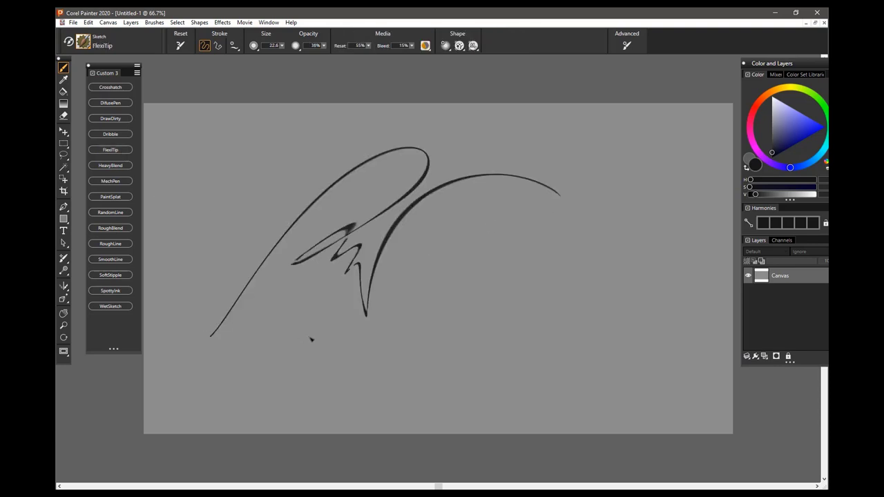
mouse_move(304, 337)
mouse_down()
mouse_move(540, 229)
mouse_move(473, 289)
mouse_move(565, 245)
mouse_up()
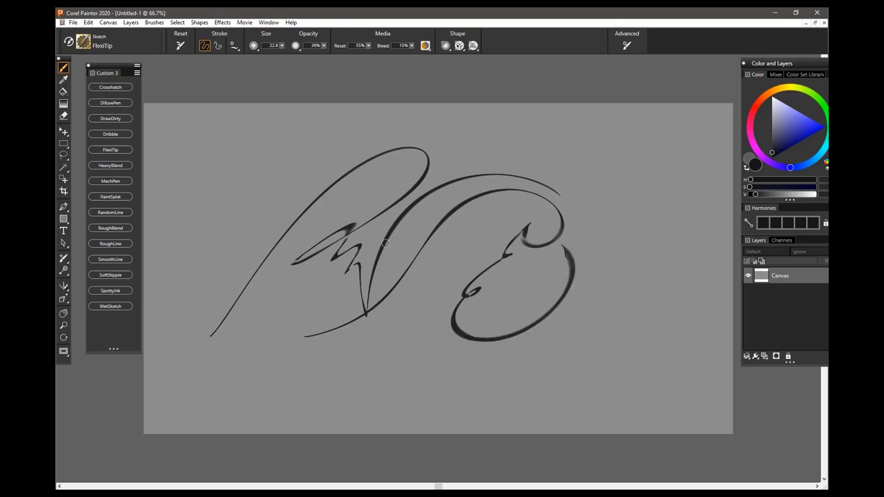
mouse_move(284, 166)
mouse_down()
mouse_move(318, 207)
mouse_move(207, 239)
mouse_move(307, 257)
mouse_move(385, 288)
mouse_up()
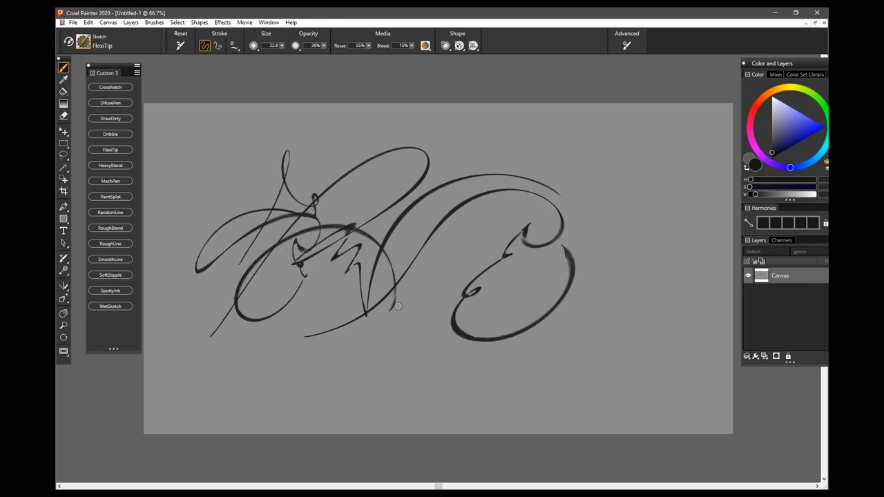
mouse_move(396, 322)
mouse_down()
mouse_move(445, 215)
mouse_move(635, 205)
mouse_move(464, 242)
mouse_up()
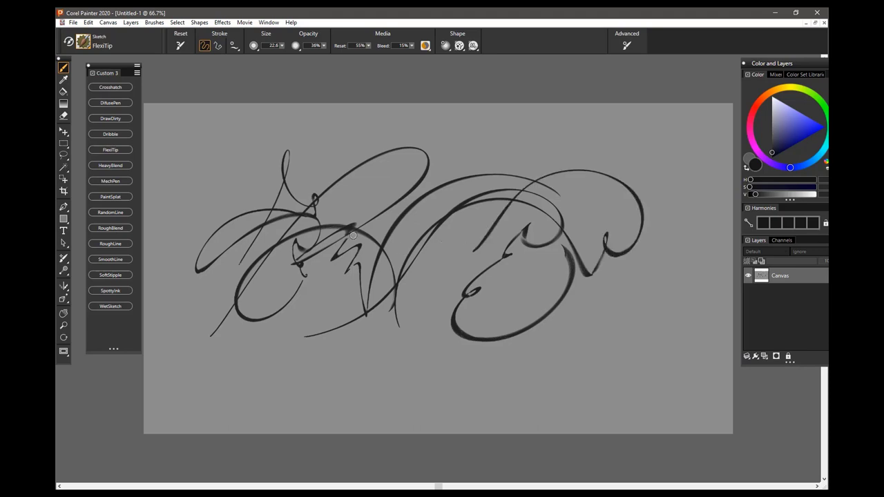
mouse_move(218, 215)
mouse_down()
mouse_move(477, 145)
mouse_move(422, 209)
mouse_move(319, 255)
mouse_move(627, 210)
mouse_move(442, 140)
mouse_move(342, 259)
mouse_up()
mouse_move(409, 292)
mouse_down()
mouse_move(629, 254)
mouse_move(478, 349)
mouse_move(588, 250)
mouse_move(385, 296)
mouse_up()
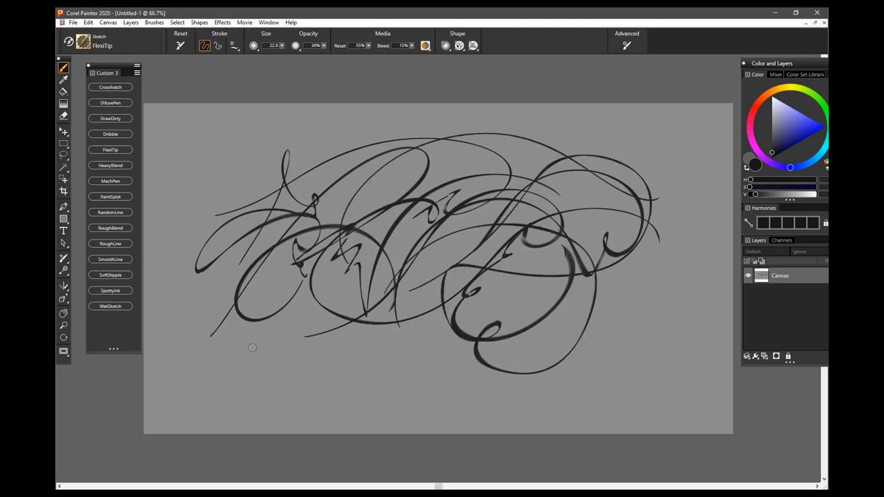
Step: Add quick diagonal and curved FlexiTip hatching strokes at the lower left of the drawing
drag(374, 257, 272, 358)
mouse_move(366, 277)
mouse_down()
mouse_move(266, 374)
mouse_move(289, 362)
mouse_up()
mouse_move(294, 281)
mouse_down()
mouse_move(316, 370)
mouse_move(301, 353)
mouse_move(328, 371)
mouse_move(330, 362)
mouse_up()
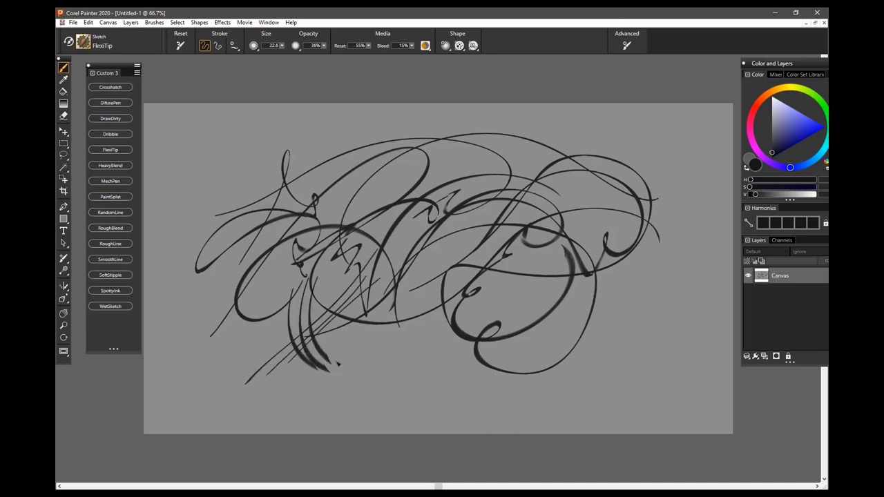
drag(470, 280, 323, 378)
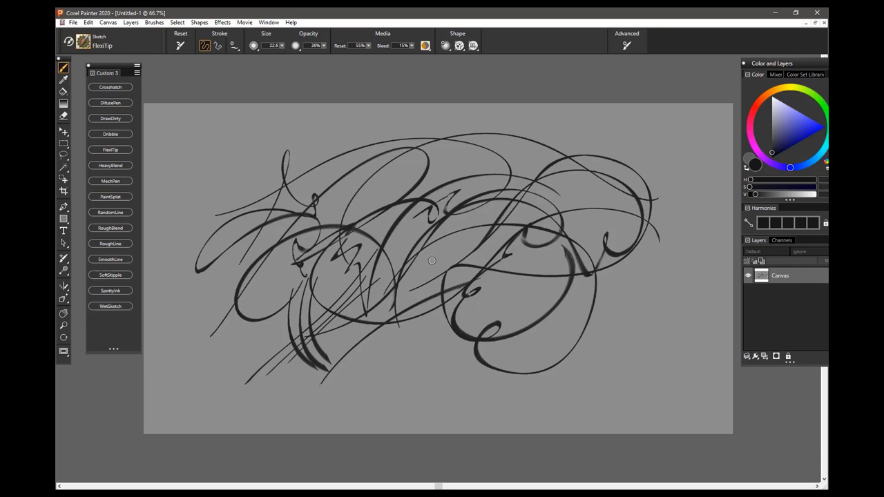
Step: Clear the canvas and draw loose near-black curves and zigzags on its left half with the MechPen brush
key(ctrl+a)
key(Delete)
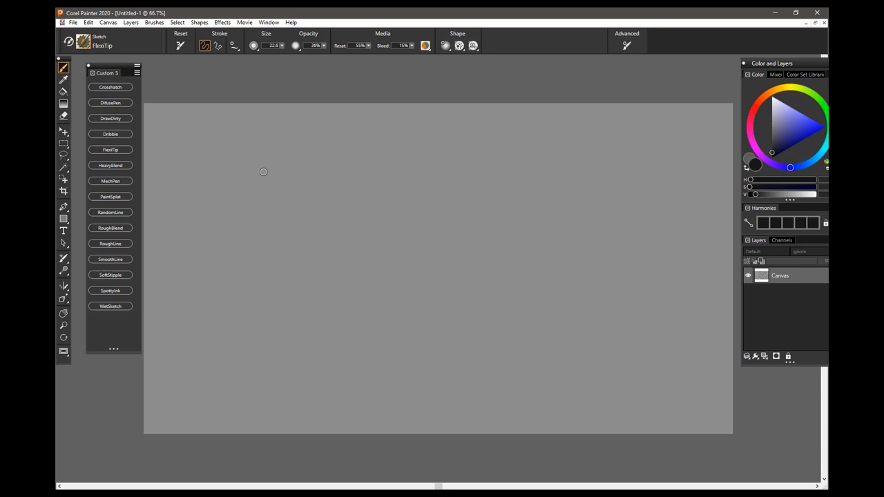
click(114, 181)
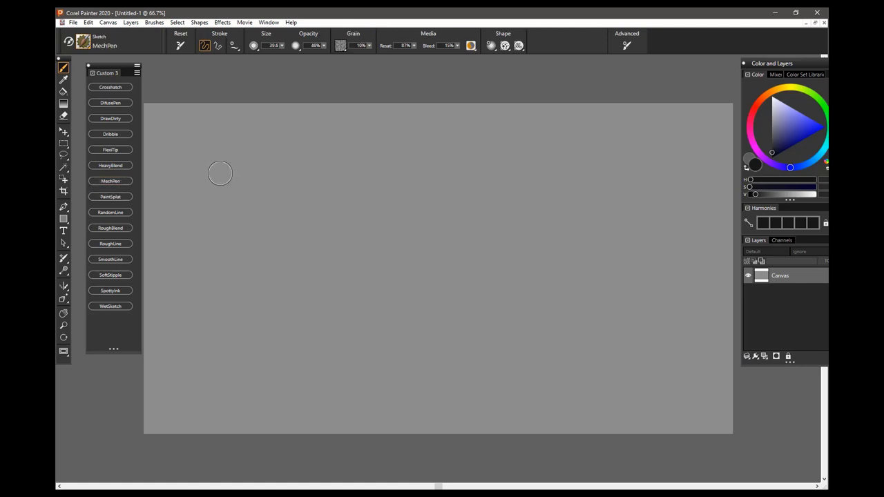
mouse_move(214, 304)
mouse_down()
mouse_move(408, 164)
mouse_move(237, 293)
mouse_move(385, 193)
mouse_move(264, 317)
mouse_up()
drag(321, 315, 380, 178)
mouse_move(461, 198)
mouse_down()
mouse_move(452, 193)
mouse_move(355, 251)
mouse_up()
drag(489, 263, 520, 261)
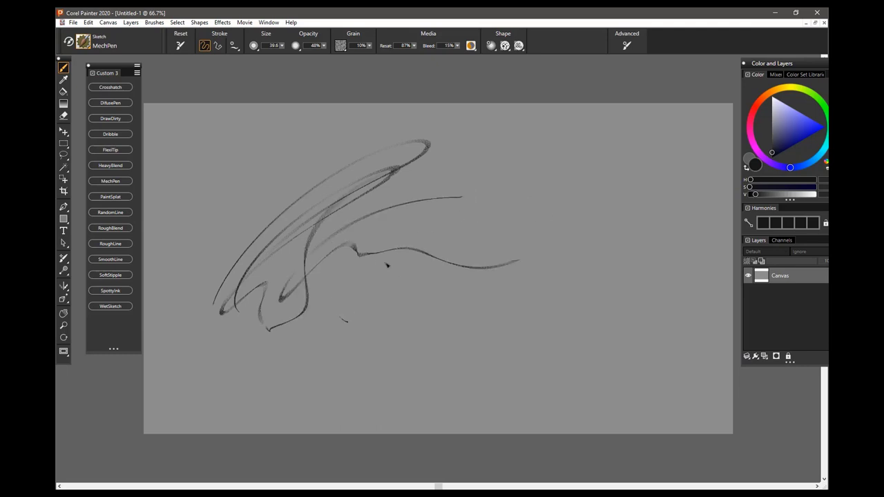
Step: Extend the MechPen sketch with long sweeping curves and loops across the middle and right of the canvas
mouse_move(344, 320)
mouse_down()
mouse_move(601, 218)
mouse_move(327, 249)
mouse_move(584, 228)
mouse_up()
drag(626, 195, 500, 211)
drag(304, 318, 334, 326)
drag(414, 268, 561, 209)
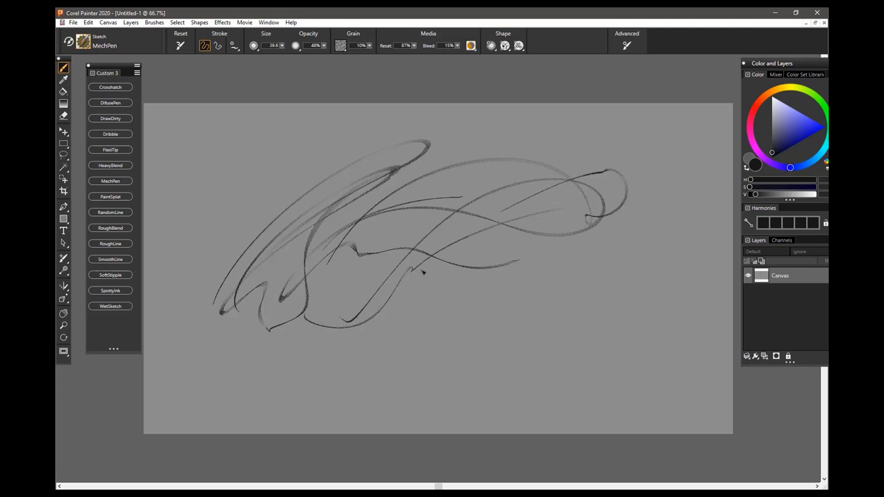
mouse_move(489, 240)
mouse_down()
mouse_move(584, 211)
mouse_move(509, 286)
mouse_move(346, 290)
mouse_up()
mouse_move(392, 212)
mouse_down()
mouse_move(549, 212)
mouse_move(552, 238)
mouse_up()
drag(512, 177, 300, 328)
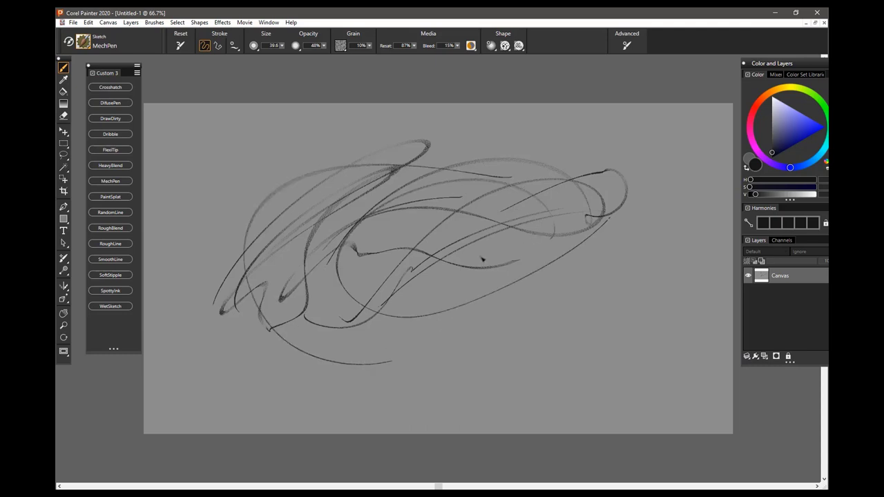
Step: Draw a large MechPen circle at the left centre and overlapping loops in the lower right of the sketch
drag(477, 215, 338, 290)
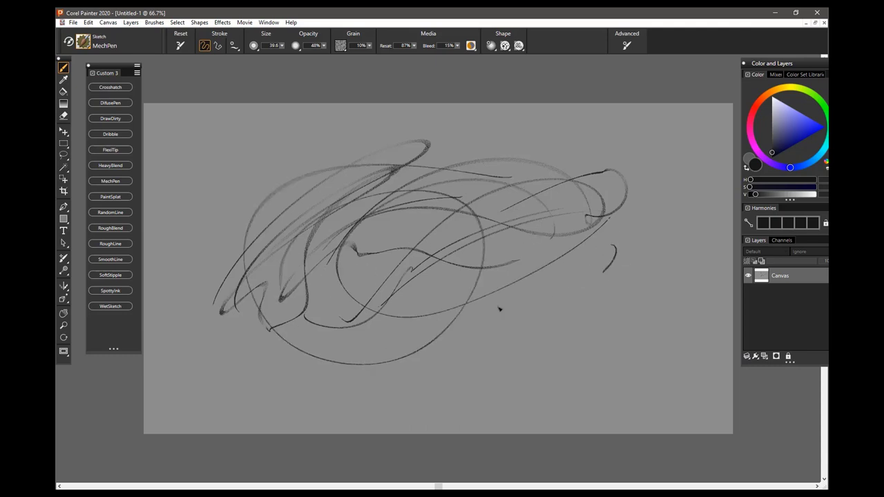
mouse_move(428, 300)
mouse_down()
mouse_move(286, 378)
mouse_move(386, 296)
mouse_up()
mouse_move(537, 335)
mouse_down()
mouse_move(570, 259)
mouse_move(499, 317)
mouse_up()
drag(379, 358, 500, 259)
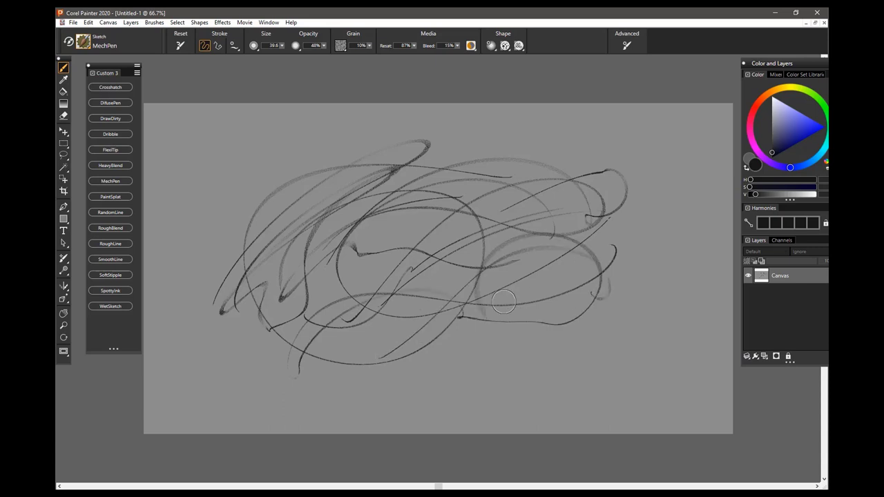
drag(559, 276, 515, 309)
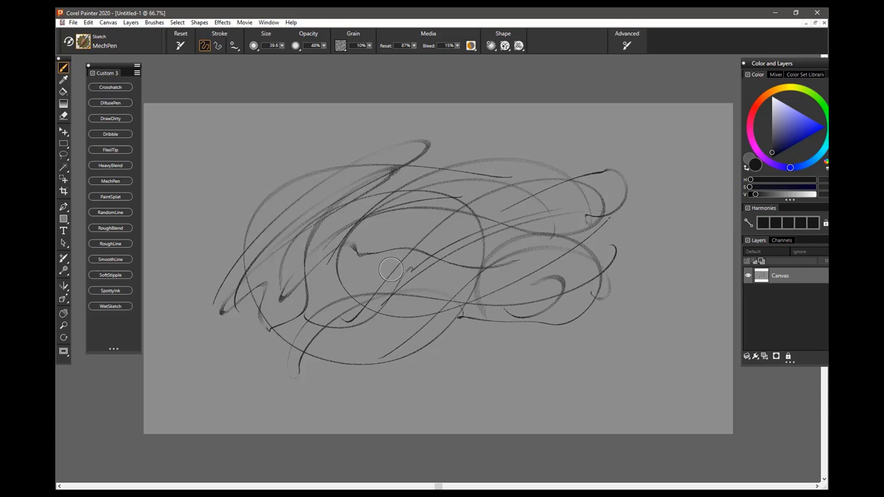
Step: Smear the MechPen sketch into soft grey tones across the canvas with the HeavyBlend brush
click(119, 167)
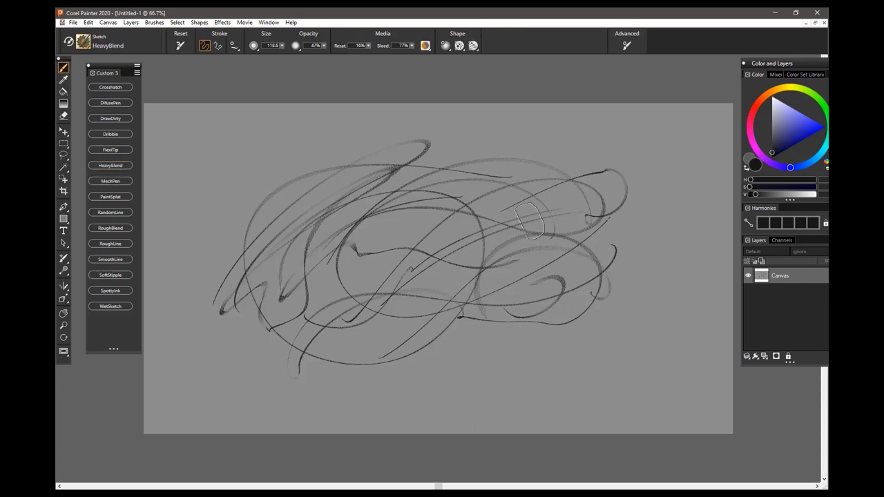
mouse_move(611, 225)
mouse_down()
mouse_move(477, 312)
mouse_move(611, 251)
mouse_move(451, 264)
mouse_move(344, 287)
mouse_move(487, 223)
mouse_move(362, 253)
mouse_move(321, 228)
mouse_move(450, 195)
mouse_move(351, 198)
mouse_move(240, 238)
mouse_move(433, 164)
mouse_move(514, 163)
mouse_move(643, 182)
mouse_up()
mouse_move(469, 161)
mouse_down()
mouse_move(374, 166)
mouse_move(283, 229)
mouse_up()
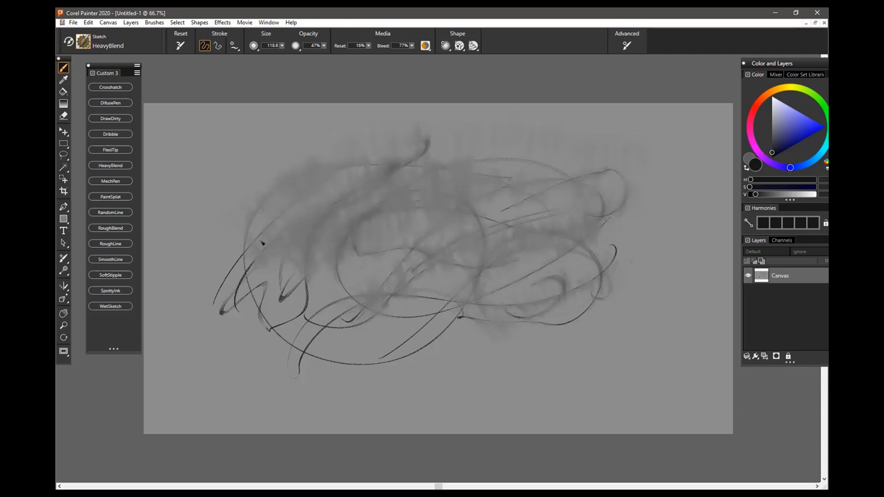
mouse_move(245, 287)
mouse_down()
mouse_move(285, 329)
mouse_move(330, 270)
mouse_move(261, 284)
mouse_move(327, 275)
mouse_move(272, 289)
mouse_move(366, 331)
mouse_move(453, 273)
mouse_move(437, 308)
mouse_move(353, 347)
mouse_move(289, 269)
mouse_move(364, 199)
mouse_move(523, 182)
mouse_move(619, 196)
mouse_up()
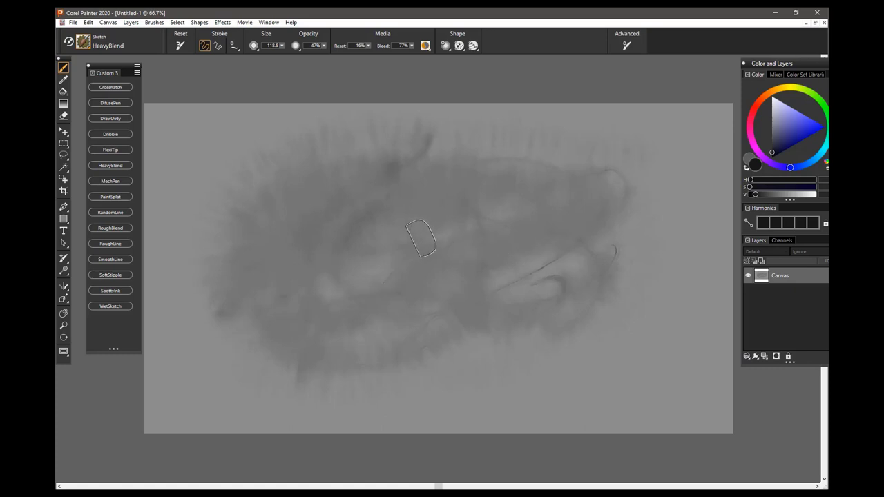
Step: Clear the canvas and paint near-black PaintSplat texture across the middle, adding pale lavender dabs with the brush enlarged to 155.5
click(110, 197)
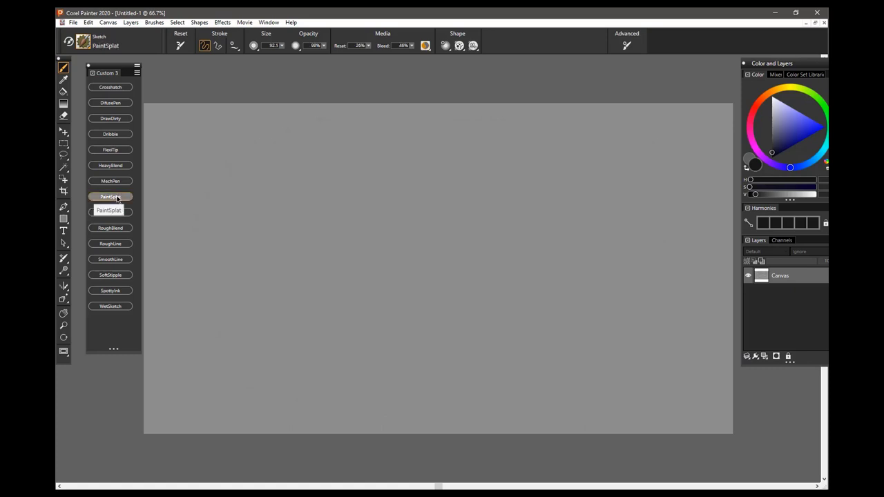
mouse_move(555, 176)
mouse_down()
mouse_move(314, 281)
mouse_move(447, 216)
mouse_move(565, 192)
mouse_move(363, 201)
mouse_move(291, 233)
mouse_move(254, 274)
mouse_move(340, 241)
mouse_move(309, 265)
mouse_move(386, 219)
mouse_move(443, 211)
mouse_move(359, 243)
mouse_move(389, 269)
mouse_move(323, 329)
mouse_move(246, 330)
mouse_move(410, 262)
mouse_move(468, 261)
mouse_move(467, 274)
mouse_move(555, 274)
mouse_move(598, 234)
mouse_move(510, 250)
mouse_move(507, 207)
mouse_up()
mouse_move(500, 246)
mouse_down()
mouse_move(527, 286)
mouse_move(543, 267)
mouse_move(489, 309)
mouse_move(432, 322)
mouse_move(371, 305)
mouse_move(297, 308)
mouse_move(366, 266)
mouse_up()
click(775, 111)
mouse_move(587, 158)
mouse_down()
mouse_move(398, 247)
mouse_move(463, 271)
mouse_up()
Step: Add muted blue PaintSplat dabs to the texture, and soften its right and left areas with mid-grey strokes
click(789, 123)
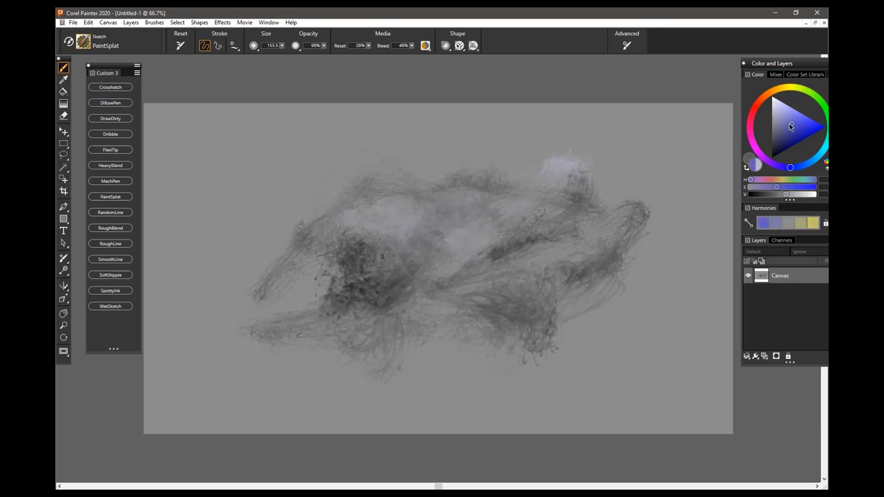
drag(569, 186, 591, 207)
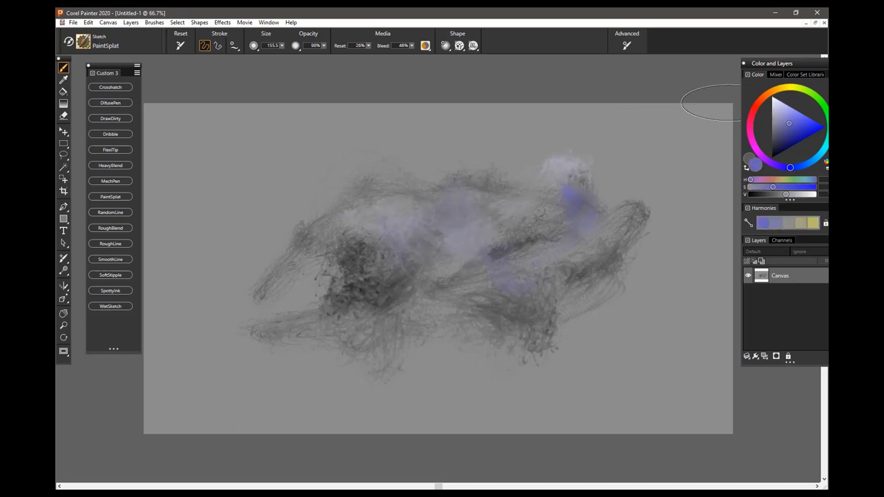
click(771, 138)
drag(597, 169, 622, 225)
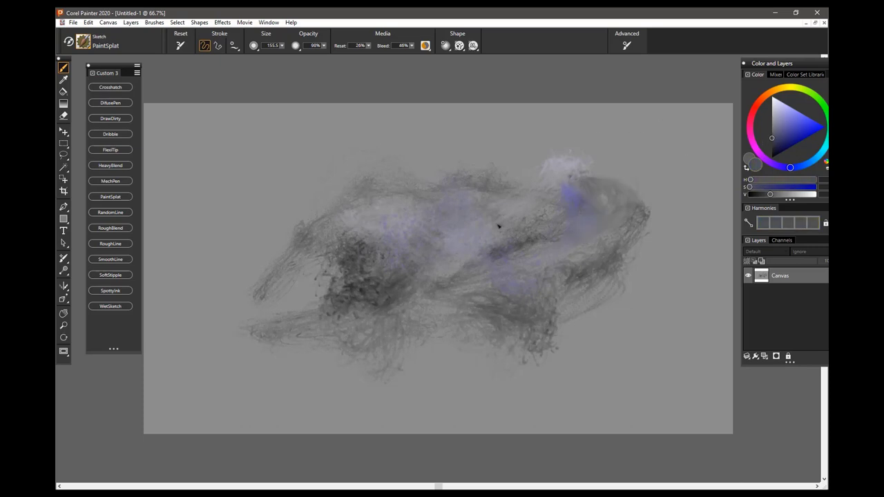
mouse_move(375, 204)
mouse_down()
mouse_move(278, 230)
mouse_move(268, 249)
mouse_move(276, 336)
mouse_move(294, 280)
mouse_move(310, 295)
mouse_up()
Step: Paint near-black PaintSplat strokes at size 85.9 over the upper right, left and lower centre of the texture
click(772, 154)
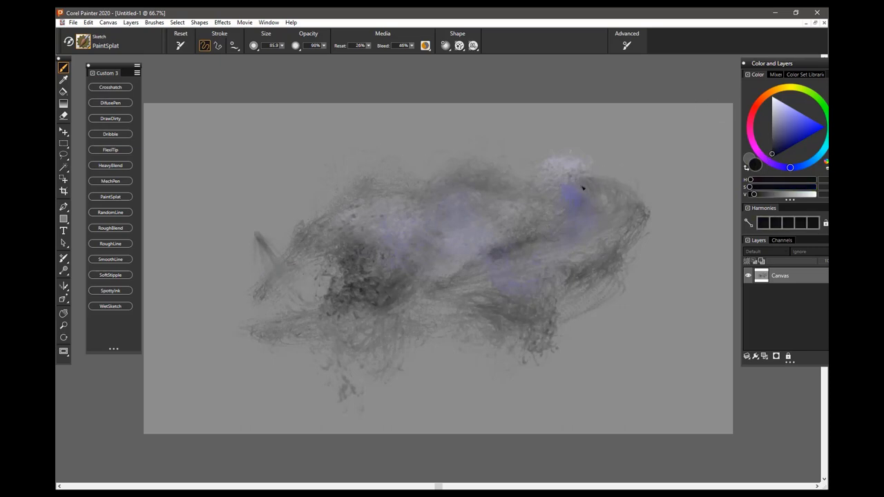
drag(625, 176, 599, 196)
mouse_move(343, 205)
mouse_down()
mouse_move(301, 201)
mouse_move(311, 190)
mouse_move(222, 253)
mouse_move(245, 275)
mouse_move(239, 289)
mouse_move(255, 313)
mouse_move(288, 271)
mouse_up()
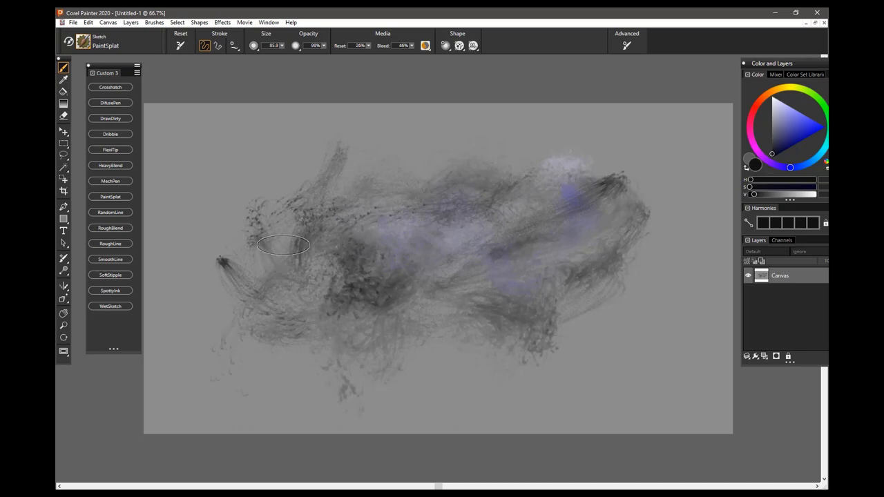
drag(361, 343, 421, 314)
mouse_move(369, 348)
mouse_down()
mouse_move(372, 326)
mouse_move(498, 284)
mouse_move(444, 337)
mouse_move(471, 323)
mouse_up()
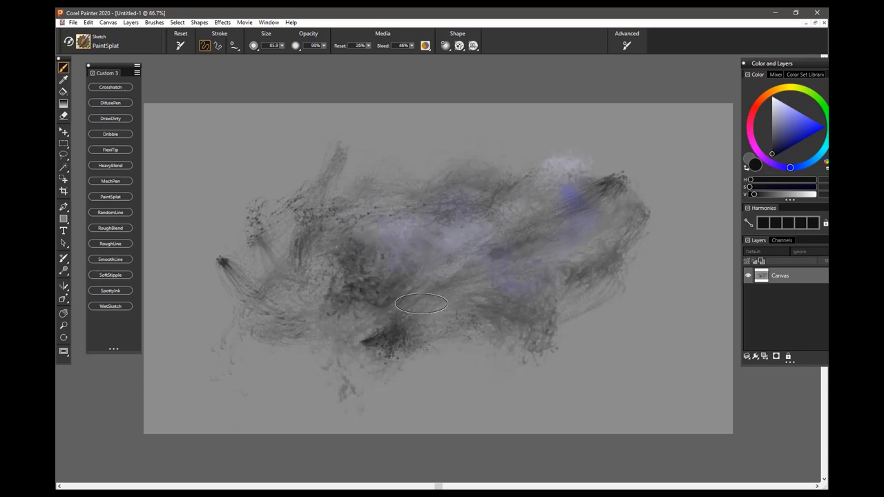
Step: Clear the canvas and draw long near-black loops and curves across it with the RandomLine brush
key(Delete)
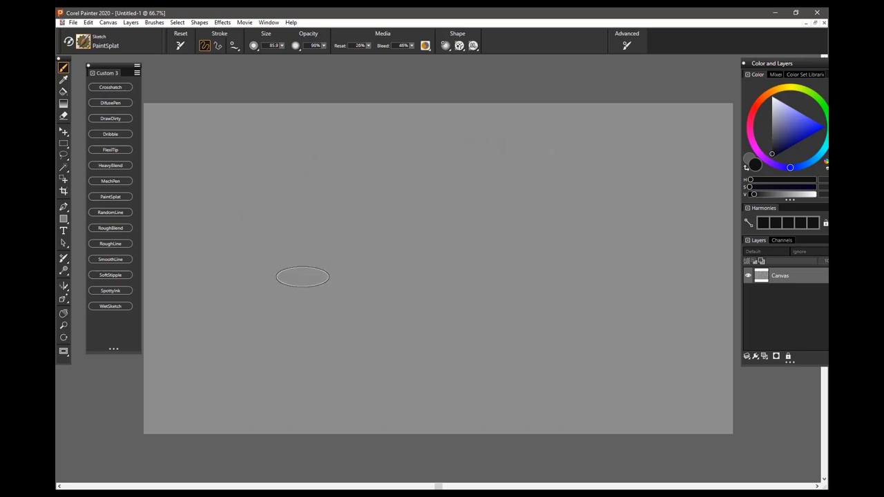
click(111, 212)
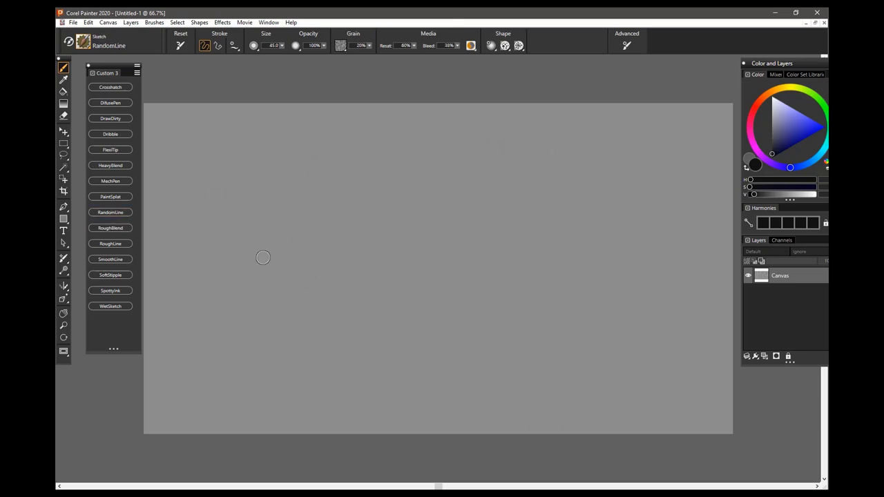
mouse_move(462, 196)
mouse_down()
mouse_move(296, 227)
mouse_move(330, 257)
mouse_move(474, 250)
mouse_move(618, 222)
mouse_up()
mouse_move(602, 179)
mouse_down()
mouse_move(498, 188)
mouse_move(325, 183)
mouse_move(227, 250)
mouse_move(203, 308)
mouse_move(209, 334)
mouse_move(256, 359)
mouse_move(321, 326)
mouse_move(495, 281)
mouse_move(643, 259)
mouse_move(603, 251)
mouse_move(515, 202)
mouse_move(403, 162)
mouse_move(303, 165)
mouse_move(245, 184)
mouse_move(315, 172)
mouse_move(414, 174)
mouse_move(387, 223)
mouse_move(266, 260)
mouse_move(261, 321)
mouse_move(281, 358)
mouse_move(387, 377)
mouse_move(435, 365)
mouse_move(470, 300)
mouse_move(404, 247)
mouse_move(286, 253)
mouse_move(246, 310)
mouse_move(379, 370)
mouse_move(476, 289)
mouse_move(439, 269)
mouse_move(315, 244)
mouse_move(249, 286)
mouse_move(400, 227)
mouse_move(574, 277)
mouse_move(620, 277)
mouse_move(648, 222)
mouse_move(628, 192)
mouse_move(522, 180)
mouse_up()
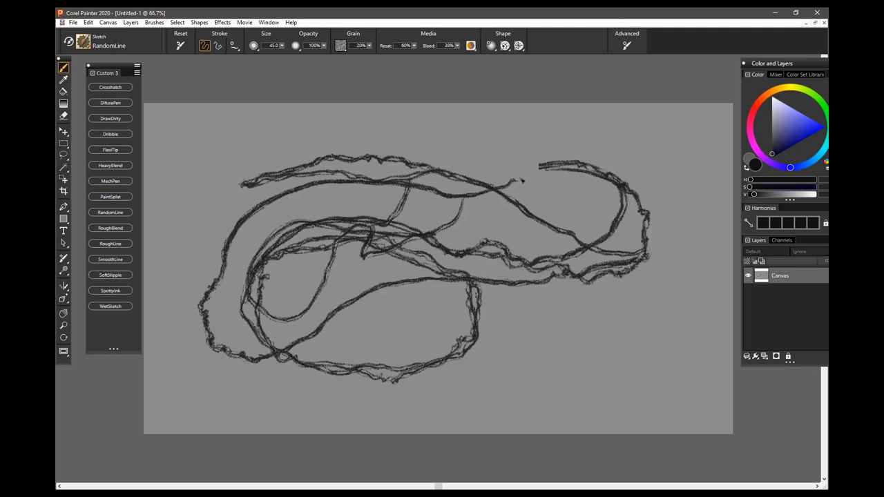
Step: Add pale lavender RandomLine contours around the black loops and several vertical strokes through the middle
click(779, 110)
mouse_move(604, 163)
mouse_down()
mouse_move(476, 145)
mouse_move(285, 149)
mouse_move(238, 206)
mouse_move(304, 168)
mouse_move(491, 152)
mouse_move(617, 170)
mouse_move(659, 234)
mouse_move(605, 277)
mouse_move(441, 285)
mouse_up()
mouse_move(297, 345)
mouse_down()
mouse_move(353, 300)
mouse_move(536, 279)
mouse_move(492, 239)
mouse_move(442, 243)
mouse_up()
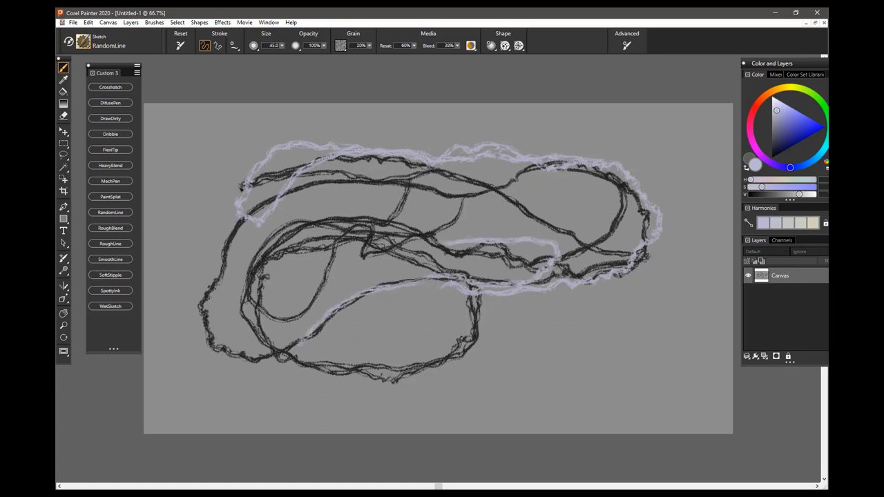
mouse_move(243, 242)
mouse_down()
mouse_move(338, 186)
mouse_move(516, 216)
mouse_move(570, 241)
mouse_move(538, 232)
mouse_move(422, 315)
mouse_move(370, 324)
mouse_move(352, 273)
mouse_move(340, 148)
mouse_move(357, 283)
mouse_up()
drag(359, 208, 369, 376)
drag(419, 224, 392, 364)
mouse_move(396, 243)
mouse_down()
mouse_move(389, 337)
mouse_move(410, 249)
mouse_up()
Step: Hatch heavy black RandomLine strokes diagonally over the whole drawing
click(772, 157)
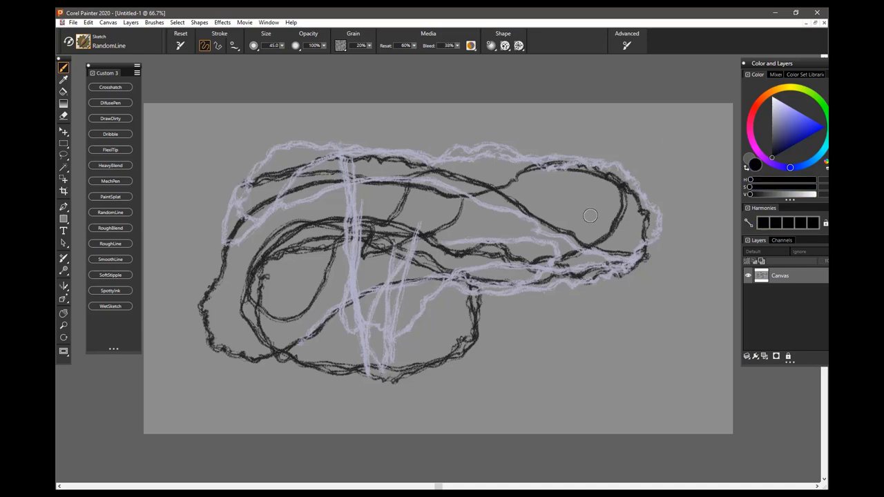
mouse_move(592, 211)
mouse_down()
mouse_move(299, 292)
mouse_move(520, 184)
mouse_move(314, 252)
mouse_move(450, 188)
mouse_move(591, 168)
mouse_move(435, 169)
mouse_move(317, 215)
mouse_up()
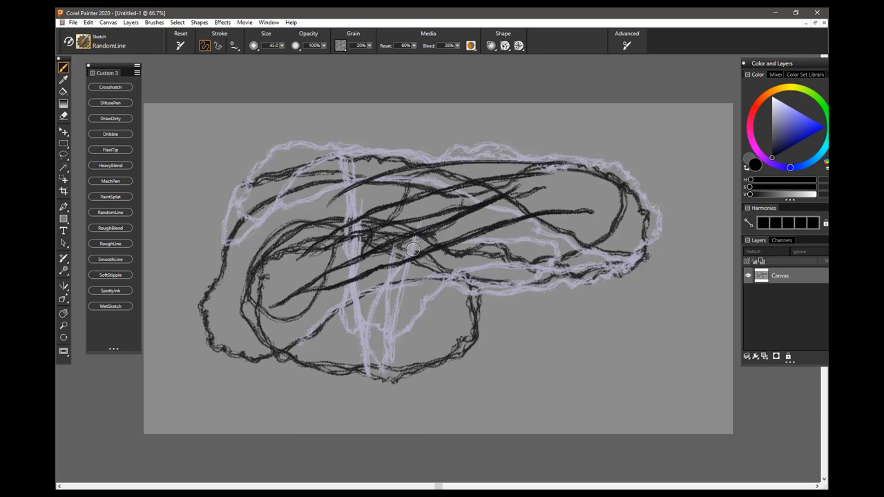
drag(406, 262, 488, 275)
mouse_move(537, 300)
mouse_down()
mouse_move(441, 341)
mouse_move(532, 350)
mouse_move(531, 338)
mouse_move(296, 358)
mouse_move(593, 285)
mouse_move(514, 275)
mouse_move(335, 295)
mouse_move(236, 340)
mouse_move(478, 214)
mouse_move(617, 207)
mouse_move(576, 188)
mouse_move(486, 170)
mouse_move(271, 234)
mouse_move(255, 245)
mouse_move(547, 156)
mouse_move(573, 145)
mouse_up()
mouse_move(611, 211)
mouse_down()
mouse_move(297, 342)
mouse_move(319, 324)
mouse_move(640, 248)
mouse_up()
mouse_move(643, 239)
mouse_down()
mouse_move(529, 310)
mouse_move(329, 309)
mouse_up()
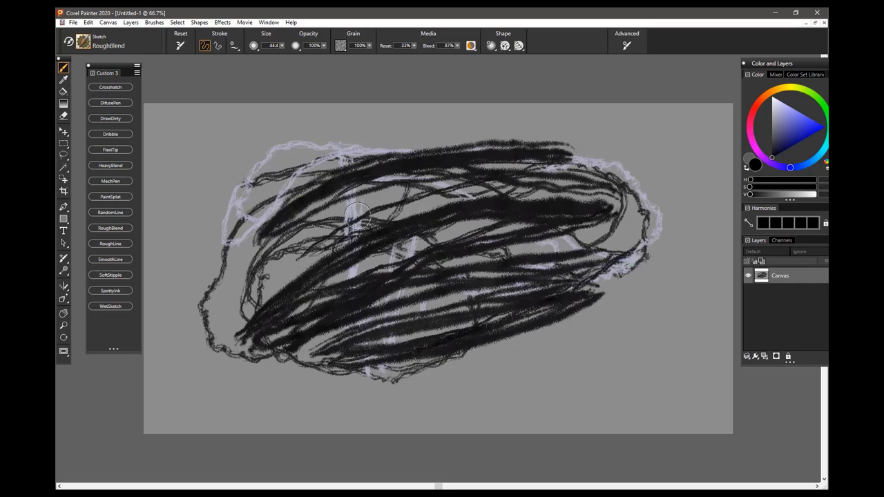
Step: Smudge the black and lavender strokes into a grainy texture across the drawing with the RoughBlend brush
click(117, 226)
mouse_move(511, 256)
mouse_down()
mouse_move(587, 238)
mouse_move(400, 304)
mouse_move(376, 324)
mouse_up()
mouse_move(386, 270)
mouse_down()
mouse_move(304, 284)
mouse_move(315, 221)
mouse_move(401, 241)
mouse_move(355, 178)
mouse_up()
mouse_move(311, 208)
mouse_down()
mouse_move(359, 228)
mouse_move(615, 201)
mouse_move(649, 221)
mouse_move(639, 228)
mouse_up()
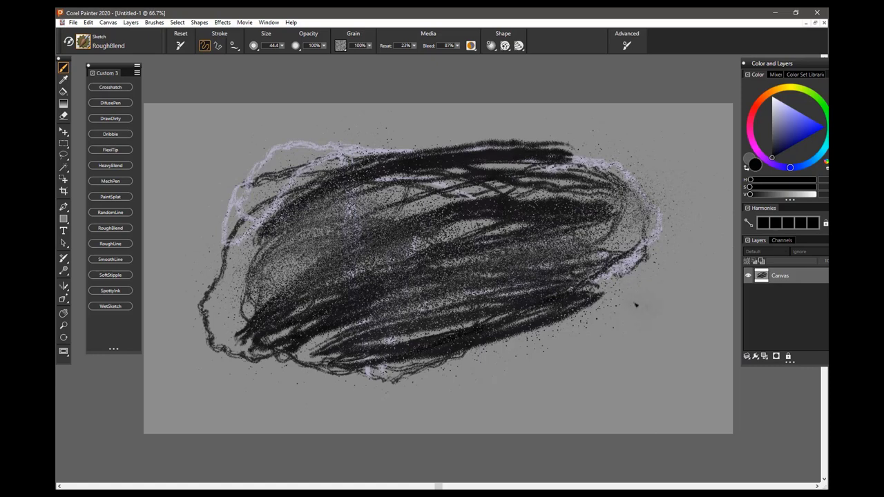
mouse_move(625, 312)
mouse_down()
mouse_move(446, 346)
mouse_move(418, 366)
mouse_move(231, 307)
mouse_move(239, 187)
mouse_move(286, 200)
mouse_move(335, 155)
mouse_move(387, 207)
mouse_move(411, 215)
mouse_up()
mouse_move(603, 304)
mouse_down()
mouse_move(638, 276)
mouse_move(650, 228)
mouse_move(580, 183)
mouse_move(529, 207)
mouse_move(452, 214)
mouse_move(404, 200)
mouse_move(277, 290)
mouse_move(220, 307)
mouse_up()
mouse_move(207, 345)
mouse_down()
mouse_move(349, 369)
mouse_move(477, 352)
mouse_move(567, 308)
mouse_move(408, 359)
mouse_move(290, 332)
mouse_move(247, 216)
mouse_move(380, 155)
mouse_move(511, 148)
mouse_move(483, 166)
mouse_move(352, 165)
mouse_up()
mouse_move(511, 149)
mouse_down()
mouse_move(597, 176)
mouse_move(414, 221)
mouse_move(376, 261)
mouse_up()
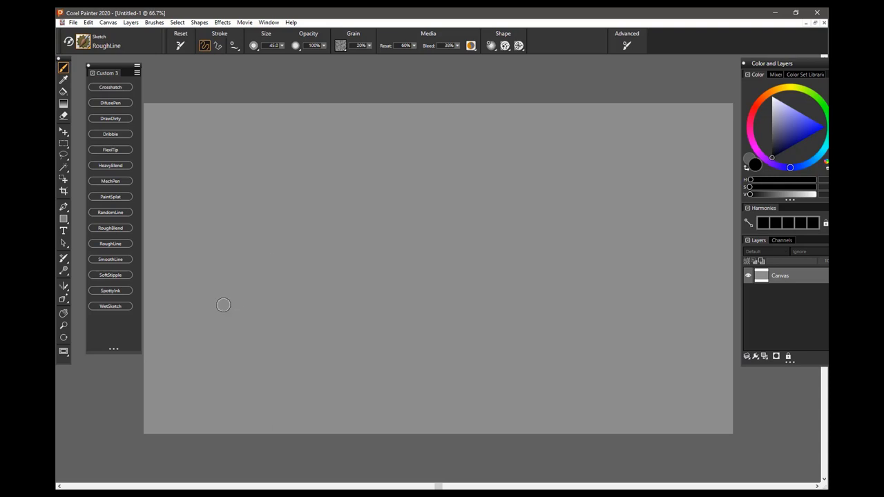
Step: Clear the canvas and draw long black RoughLine arcs sweeping between its lower left and upper right
mouse_move(224, 308)
mouse_down()
mouse_move(523, 173)
mouse_move(586, 175)
mouse_move(453, 183)
mouse_move(295, 243)
mouse_up()
mouse_move(260, 297)
mouse_down()
mouse_move(218, 356)
mouse_move(352, 220)
mouse_move(642, 176)
mouse_move(525, 158)
mouse_move(342, 159)
mouse_move(237, 242)
mouse_move(207, 333)
mouse_up()
mouse_move(244, 358)
mouse_down()
mouse_move(387, 220)
mouse_move(549, 209)
mouse_move(635, 215)
mouse_move(459, 198)
mouse_move(257, 222)
mouse_move(216, 350)
mouse_move(269, 356)
mouse_up()
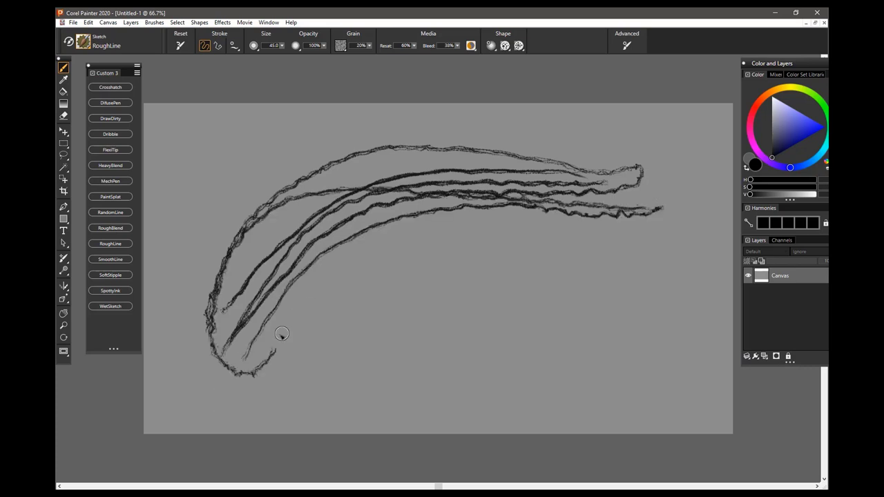
mouse_move(300, 323)
mouse_down()
mouse_move(459, 244)
mouse_move(632, 221)
mouse_up()
mouse_move(281, 354)
mouse_down()
mouse_move(416, 265)
mouse_move(657, 208)
mouse_up()
drag(278, 362, 625, 214)
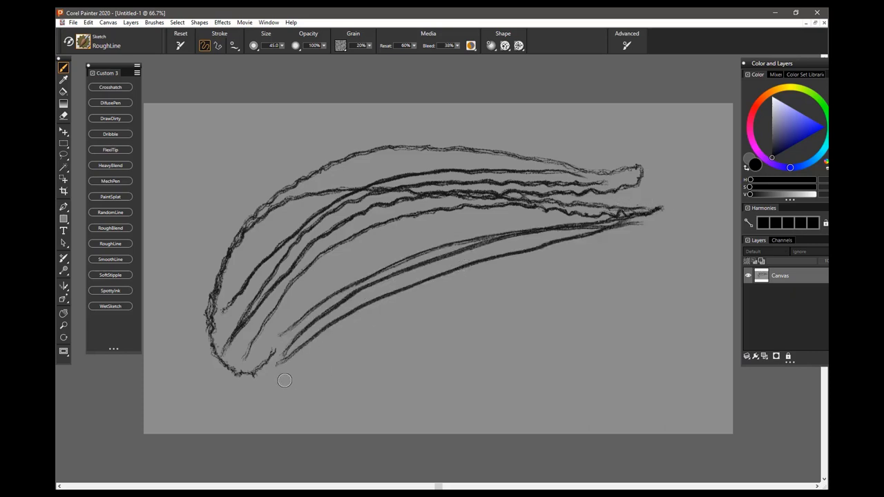
Step: Add wavy RoughLine strokes below the arcs and curved strokes crossing them vertically near the middle
mouse_move(402, 332)
mouse_down()
mouse_move(619, 276)
mouse_move(651, 257)
mouse_move(540, 283)
mouse_up()
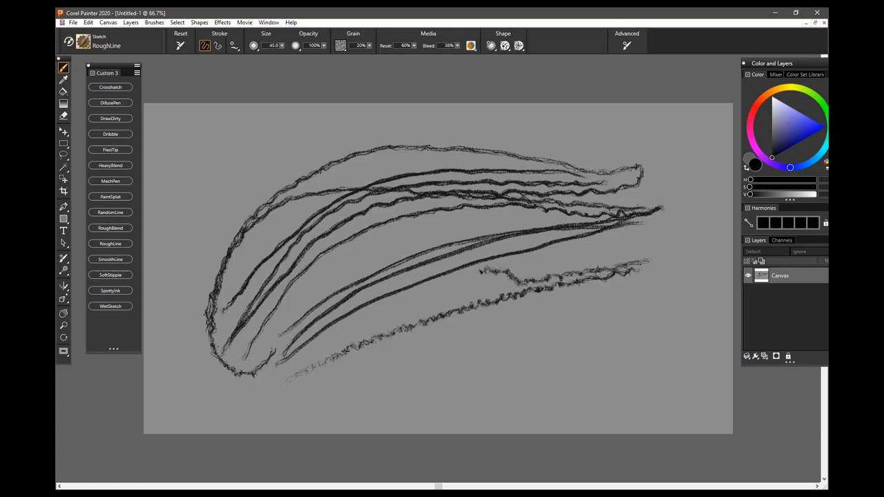
drag(472, 272, 293, 362)
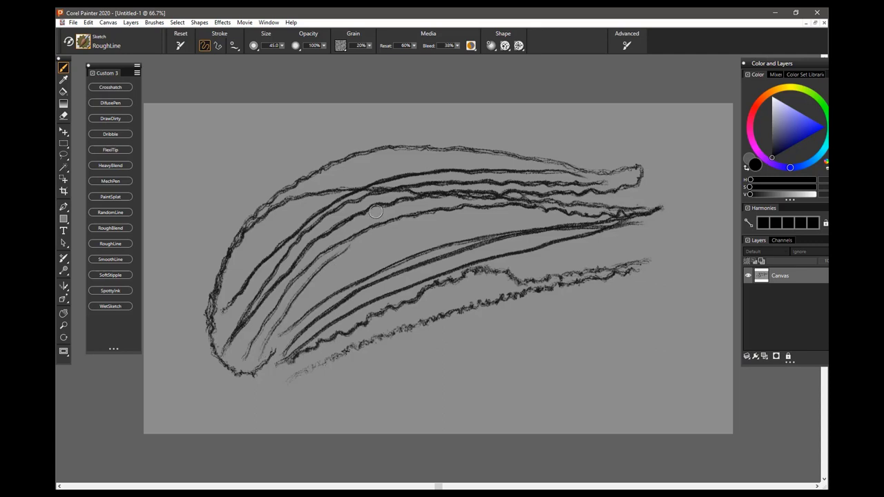
mouse_move(367, 213)
mouse_down()
mouse_move(356, 251)
mouse_move(364, 378)
mouse_up()
drag(385, 225, 394, 381)
mouse_move(383, 250)
mouse_down()
mouse_move(429, 373)
mouse_move(463, 345)
mouse_up()
mouse_move(377, 387)
mouse_down()
mouse_move(344, 384)
mouse_move(523, 249)
mouse_move(333, 318)
mouse_move(528, 230)
mouse_up()
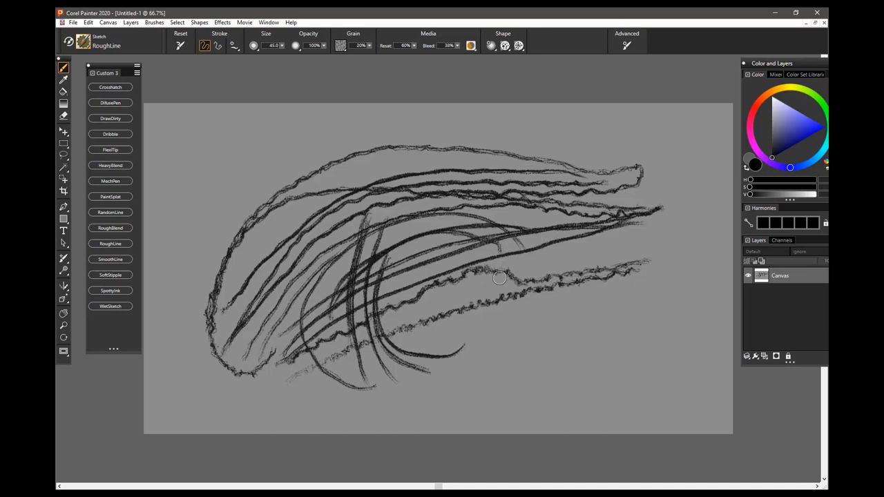
Step: Clear the canvas and draw flowing black loops and sweeping curves across the middle with the SmoothLine brush
key(ctrl+a)
key(Delete)
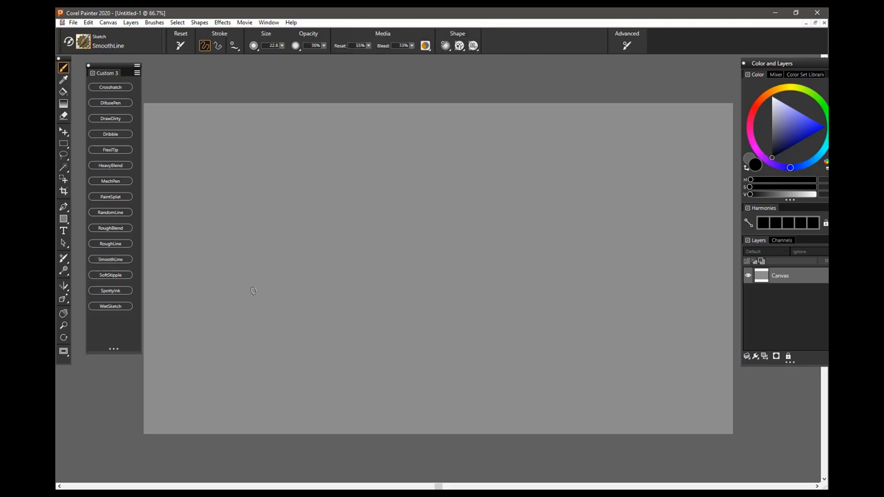
mouse_move(300, 256)
mouse_down()
mouse_move(442, 183)
mouse_move(500, 212)
mouse_up()
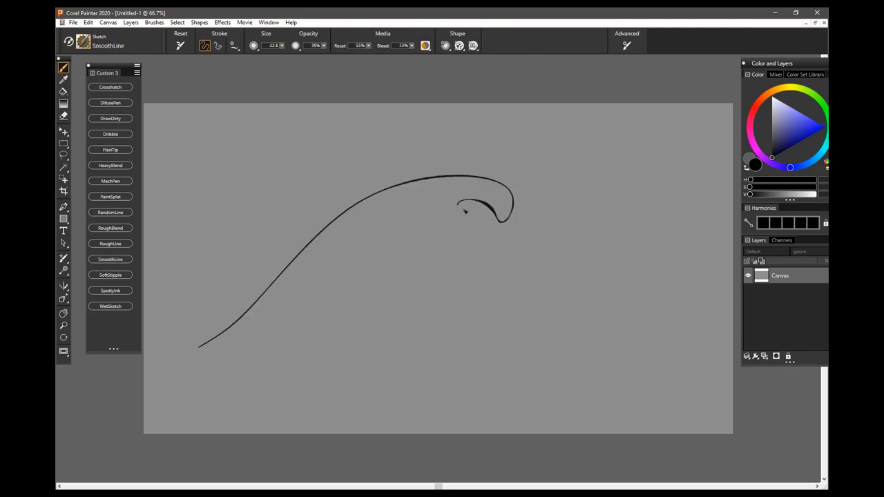
mouse_move(446, 201)
mouse_down()
mouse_move(307, 316)
mouse_move(376, 241)
mouse_move(451, 283)
mouse_move(452, 269)
mouse_move(541, 263)
mouse_up()
mouse_move(582, 214)
mouse_down()
mouse_move(386, 213)
mouse_move(332, 283)
mouse_move(487, 226)
mouse_up()
mouse_move(526, 177)
mouse_down()
mouse_move(235, 211)
mouse_move(312, 241)
mouse_move(302, 279)
mouse_up()
mouse_move(329, 343)
mouse_down()
mouse_move(423, 253)
mouse_move(551, 298)
mouse_up()
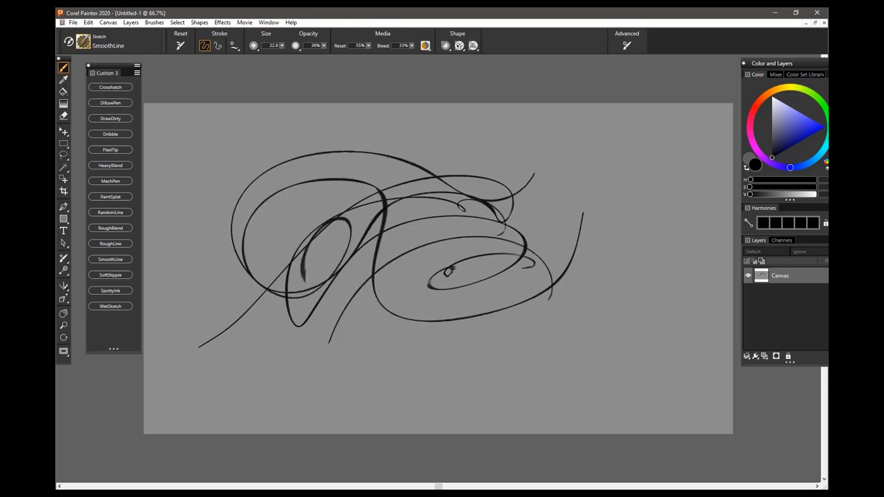
mouse_move(561, 243)
mouse_down()
mouse_move(409, 332)
mouse_move(370, 333)
mouse_up()
mouse_move(381, 352)
mouse_down()
mouse_move(396, 355)
mouse_move(531, 301)
mouse_up()
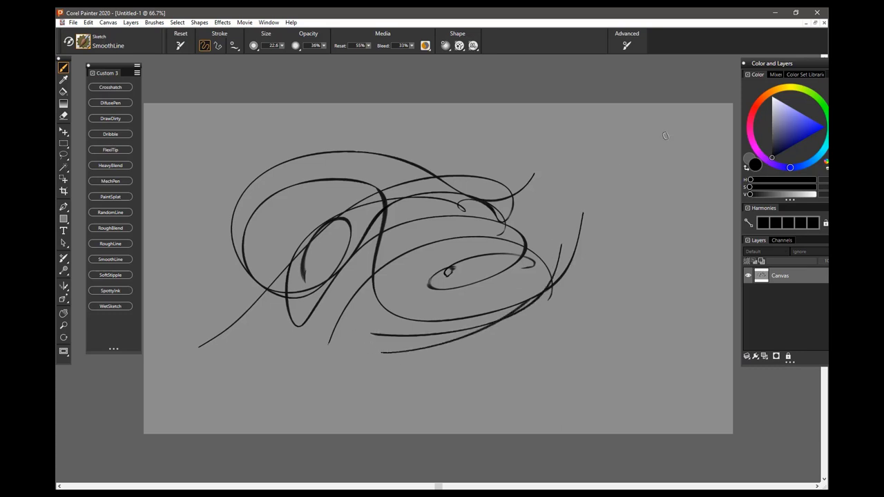
Step: Pick a pale lavender colour and add overlapping SmoothLine curves over the black loops
click(774, 107)
mouse_move(624, 148)
mouse_down()
mouse_move(569, 173)
mouse_move(370, 331)
mouse_move(525, 183)
mouse_move(593, 213)
mouse_up()
mouse_move(535, 200)
mouse_down()
mouse_move(423, 275)
mouse_move(409, 300)
mouse_up()
mouse_move(454, 364)
mouse_down()
mouse_move(622, 255)
mouse_move(469, 268)
mouse_up()
mouse_move(423, 344)
mouse_down()
mouse_move(493, 163)
mouse_move(364, 207)
mouse_up()
drag(437, 315, 571, 197)
mouse_move(404, 321)
mouse_down()
mouse_move(483, 197)
mouse_move(376, 209)
mouse_up()
mouse_move(340, 334)
mouse_down()
mouse_move(427, 234)
mouse_move(549, 314)
mouse_up()
mouse_move(595, 261)
mouse_down()
mouse_move(587, 228)
mouse_move(553, 283)
mouse_up()
mouse_move(250, 330)
mouse_down()
mouse_move(417, 190)
mouse_move(332, 228)
mouse_move(318, 266)
mouse_up()
mouse_move(283, 344)
mouse_down()
mouse_move(608, 311)
mouse_move(587, 261)
mouse_move(499, 278)
mouse_move(431, 264)
mouse_up()
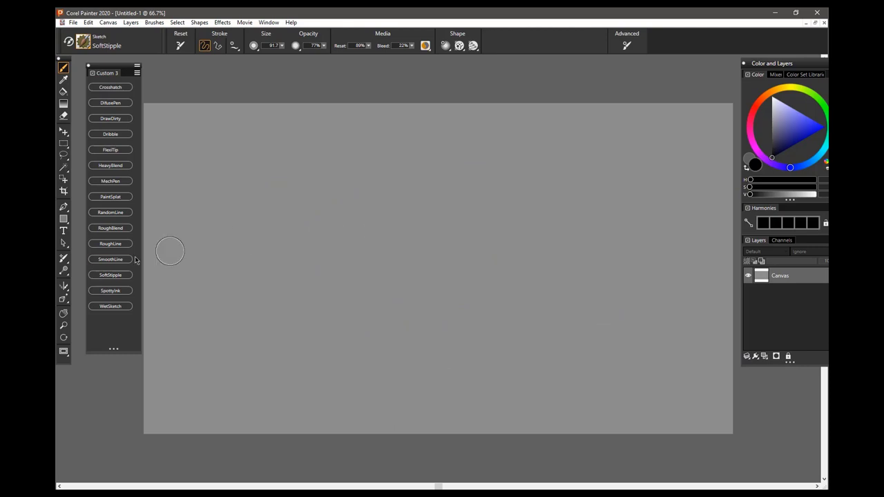
Step: Clear the canvas and build up black SoftStipple shading on its left half and centre
click(117, 275)
drag(480, 206, 439, 212)
mouse_move(320, 268)
mouse_down()
mouse_move(487, 234)
mouse_move(370, 252)
mouse_move(339, 267)
mouse_move(297, 289)
mouse_up()
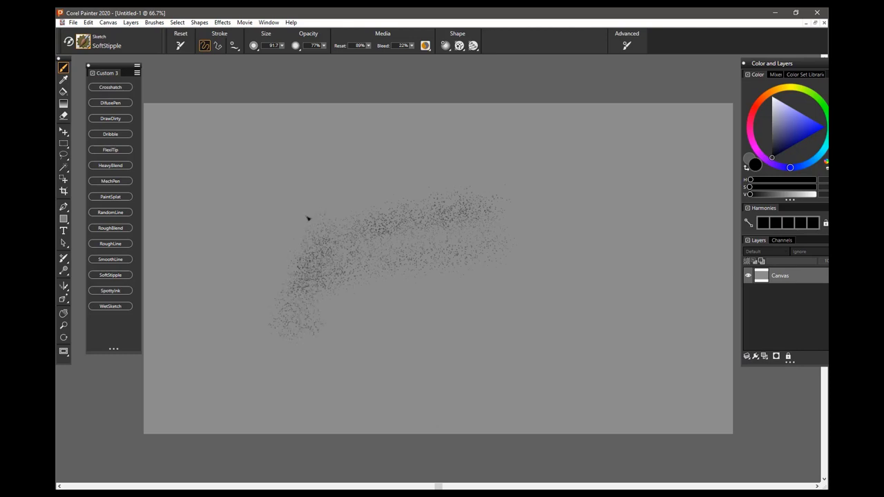
mouse_move(291, 248)
mouse_down()
mouse_move(318, 211)
mouse_move(282, 231)
mouse_up()
mouse_move(235, 295)
mouse_down()
mouse_move(254, 245)
mouse_move(344, 199)
mouse_move(448, 181)
mouse_up()
mouse_move(302, 210)
mouse_down()
mouse_move(405, 181)
mouse_move(335, 199)
mouse_move(281, 270)
mouse_move(290, 312)
mouse_up()
mouse_move(338, 297)
mouse_down()
mouse_move(312, 341)
mouse_move(316, 317)
mouse_move(264, 332)
mouse_move(235, 297)
mouse_up()
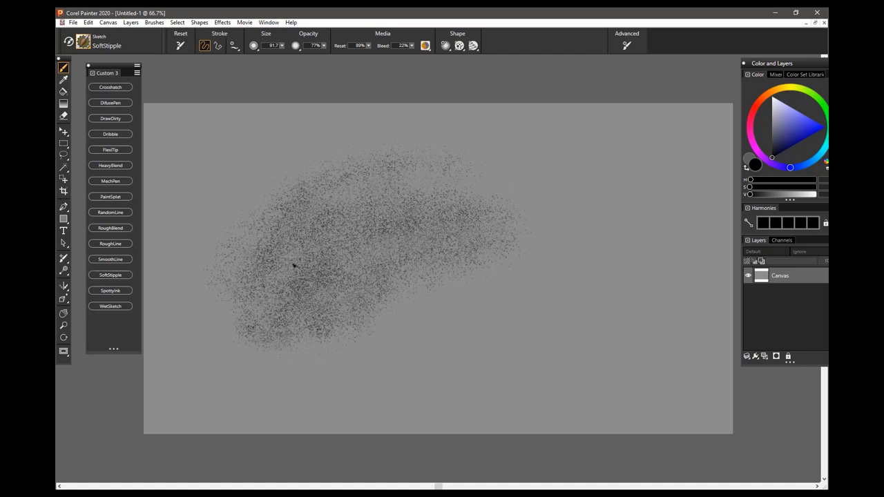
Step: Extend the SoftStipple shading toward the right and darken the area just right of the centre
drag(243, 288, 248, 286)
mouse_move(506, 257)
mouse_down()
mouse_move(403, 316)
mouse_move(386, 341)
mouse_move(533, 262)
mouse_up()
mouse_move(378, 324)
mouse_down()
mouse_move(570, 256)
mouse_move(583, 221)
mouse_move(495, 218)
mouse_move(590, 226)
mouse_move(582, 240)
mouse_move(482, 254)
mouse_move(529, 226)
mouse_move(473, 264)
mouse_up()
mouse_move(479, 305)
mouse_down()
mouse_move(417, 319)
mouse_move(449, 286)
mouse_up()
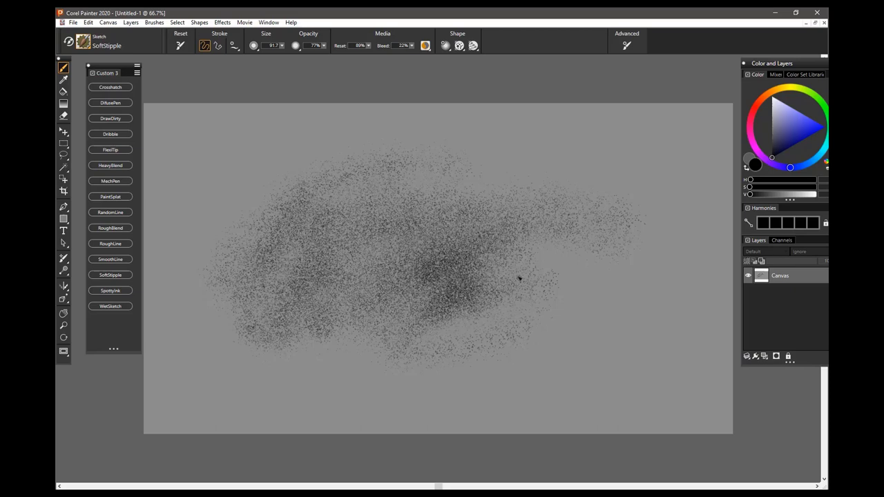
Step: Enlarge SoftStipple to 133.8 and 307.3 while adding coarser dots over the shading, and clear the canvas
mouse_move(561, 278)
mouse_down()
mouse_move(592, 311)
mouse_move(601, 304)
mouse_move(566, 322)
mouse_up()
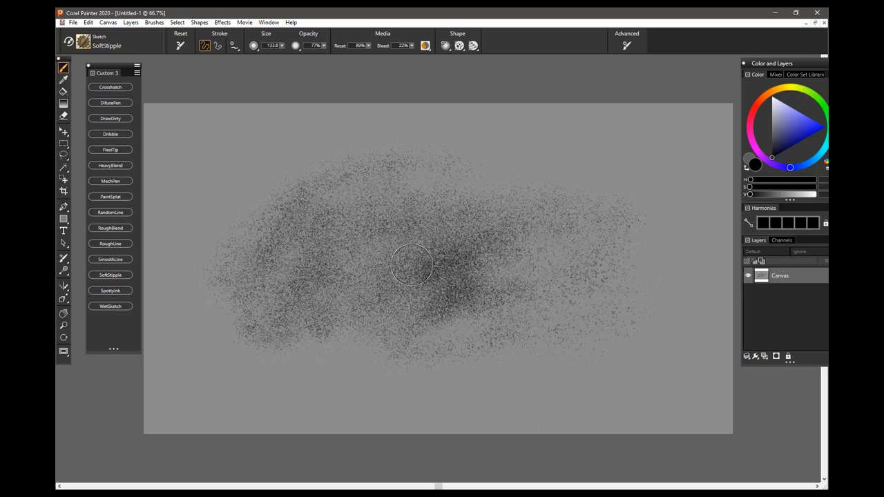
mouse_move(510, 304)
mouse_down()
mouse_move(567, 317)
mouse_move(595, 346)
mouse_move(592, 329)
mouse_up()
mouse_move(616, 270)
mouse_down()
mouse_move(541, 266)
mouse_move(539, 300)
mouse_move(468, 299)
mouse_move(451, 286)
mouse_up()
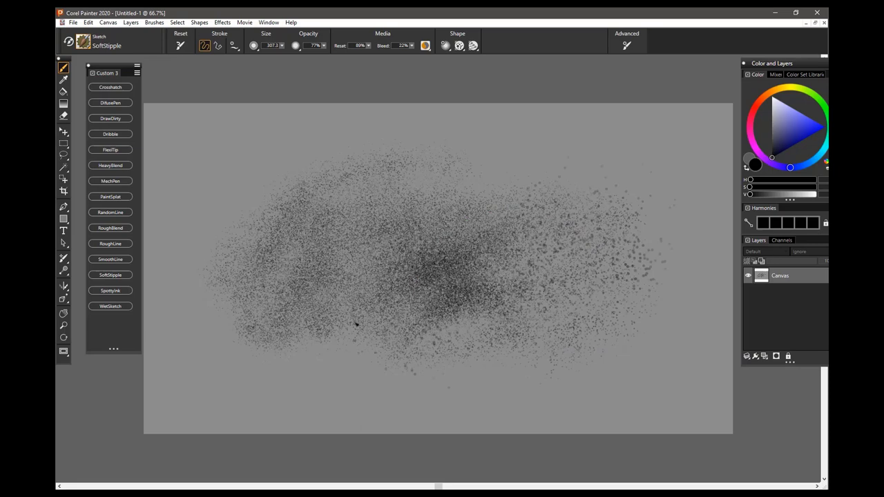
mouse_move(301, 299)
mouse_down()
mouse_move(479, 230)
mouse_move(383, 281)
mouse_move(300, 347)
mouse_move(487, 226)
mouse_move(492, 304)
mouse_move(483, 235)
mouse_move(493, 297)
mouse_move(504, 269)
mouse_up()
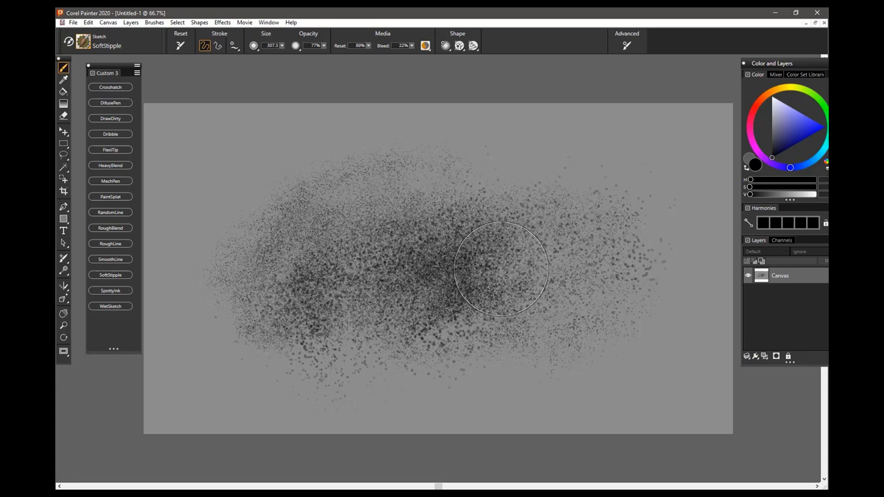
key(Delete)
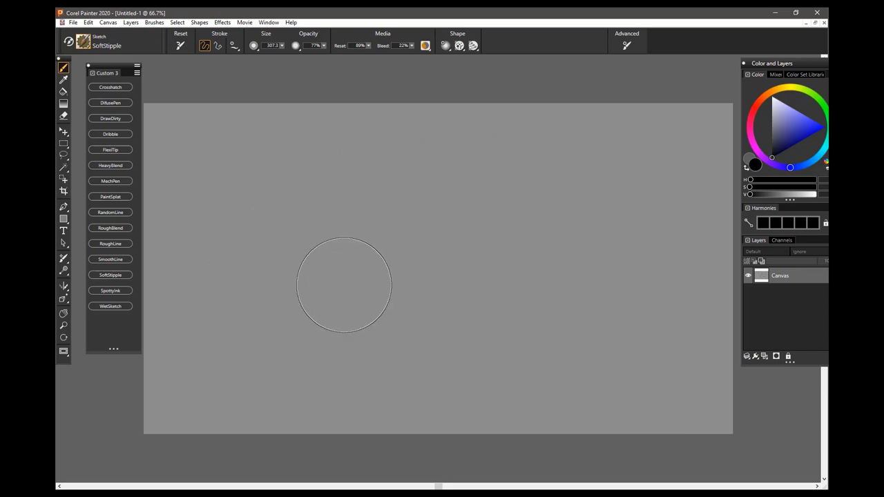
Step: Switch to the SpottyInk brush and draw long flowing black curves and loops across the middle of the canvas
click(111, 290)
mouse_move(563, 222)
mouse_down()
mouse_move(471, 245)
mouse_move(383, 238)
mouse_move(282, 285)
mouse_move(243, 318)
mouse_move(250, 327)
mouse_move(333, 288)
mouse_move(463, 273)
mouse_move(561, 278)
mouse_move(626, 208)
mouse_move(539, 190)
mouse_move(534, 197)
mouse_move(446, 195)
mouse_move(306, 229)
mouse_move(271, 261)
mouse_up()
mouse_move(270, 261)
mouse_down()
mouse_move(379, 186)
mouse_move(500, 168)
mouse_move(586, 168)
mouse_move(594, 168)
mouse_move(482, 178)
mouse_move(447, 200)
mouse_move(600, 201)
mouse_move(606, 189)
mouse_move(371, 253)
mouse_move(293, 353)
mouse_move(321, 301)
mouse_move(511, 267)
mouse_move(600, 204)
mouse_up()
mouse_move(455, 159)
mouse_down()
mouse_move(256, 270)
mouse_move(207, 330)
mouse_move(209, 251)
mouse_move(398, 148)
mouse_move(634, 159)
mouse_move(449, 157)
mouse_move(278, 200)
mouse_move(230, 274)
mouse_move(269, 212)
mouse_up()
mouse_move(316, 183)
mouse_down()
mouse_move(525, 158)
mouse_move(650, 172)
mouse_move(316, 385)
mouse_move(306, 375)
mouse_move(439, 360)
mouse_move(617, 265)
mouse_move(369, 316)
mouse_move(413, 298)
mouse_move(378, 344)
mouse_move(495, 260)
mouse_move(407, 347)
mouse_move(513, 297)
mouse_move(457, 341)
mouse_move(576, 271)
mouse_move(530, 317)
mouse_move(508, 322)
mouse_up()
mouse_move(195, 295)
mouse_down()
mouse_move(239, 385)
mouse_move(272, 339)
mouse_move(331, 376)
mouse_move(361, 367)
mouse_up()
mouse_move(639, 231)
mouse_down()
mouse_move(381, 239)
mouse_move(611, 152)
mouse_move(316, 263)
mouse_move(290, 363)
mouse_up()
mouse_move(347, 384)
mouse_down()
mouse_move(576, 355)
mouse_move(631, 271)
mouse_up()
Step: Pick pale greyish lavender tones and add faint SpottyInk curves over and above the black lines
click(777, 114)
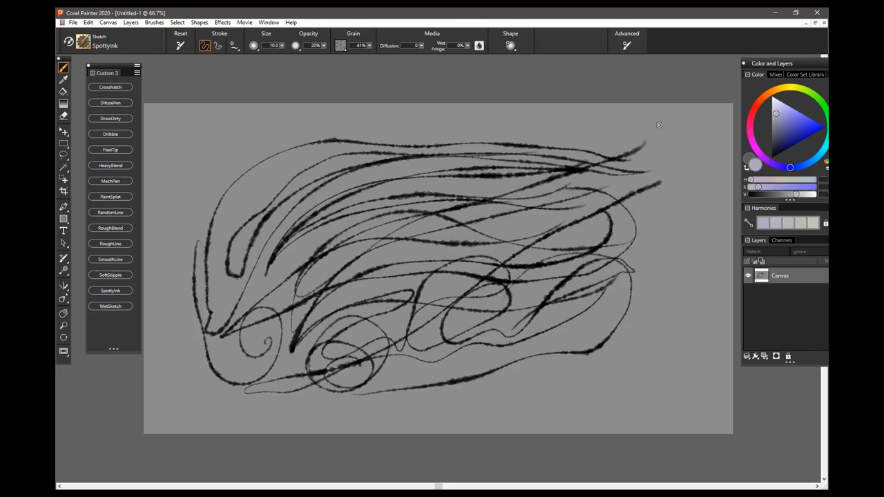
mouse_move(594, 222)
mouse_down()
mouse_move(289, 257)
mouse_move(262, 314)
mouse_move(221, 211)
mouse_up()
click(778, 104)
drag(587, 136, 267, 183)
mouse_move(499, 143)
mouse_down()
mouse_move(565, 139)
mouse_move(427, 131)
mouse_move(253, 206)
mouse_up()
Step: Pick stronger blue tones and add looping SpottyInk curves down the right side and through the centre
click(775, 101)
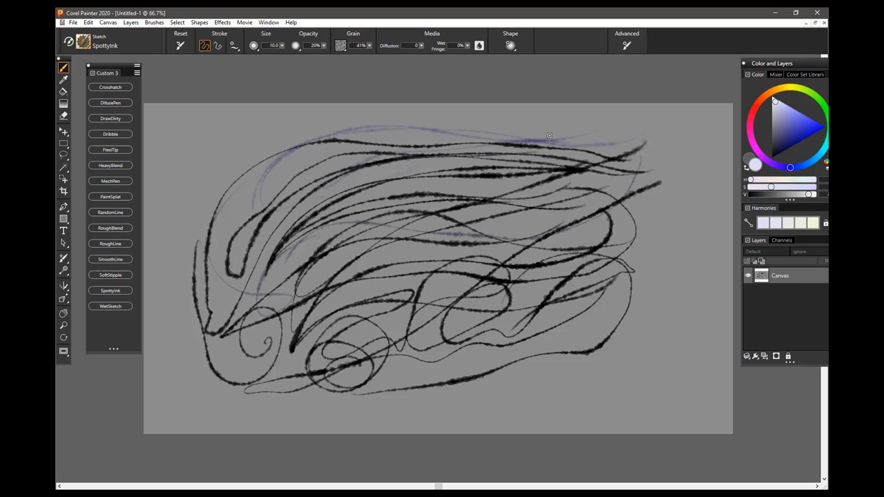
click(786, 130)
mouse_move(670, 146)
mouse_down()
mouse_move(477, 244)
mouse_move(645, 220)
mouse_up()
click(805, 127)
mouse_move(668, 149)
mouse_down()
mouse_move(539, 293)
mouse_move(359, 245)
mouse_move(380, 271)
mouse_up()
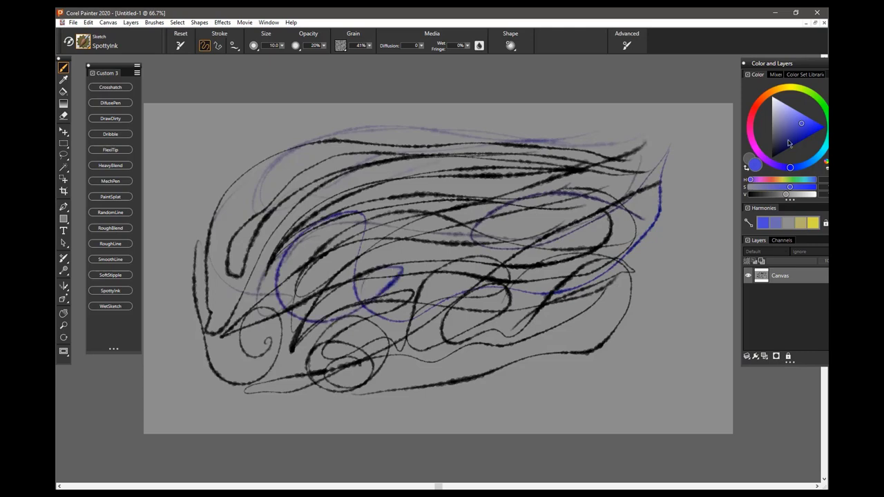
Step: Return to black, sweep more SpottyInk curves through the middle of the drawing, and clear the canvas
click(772, 157)
mouse_move(657, 173)
mouse_down()
mouse_move(404, 255)
mouse_move(317, 309)
mouse_up()
mouse_move(375, 274)
mouse_down()
mouse_move(625, 202)
mouse_move(364, 193)
mouse_move(392, 277)
mouse_up()
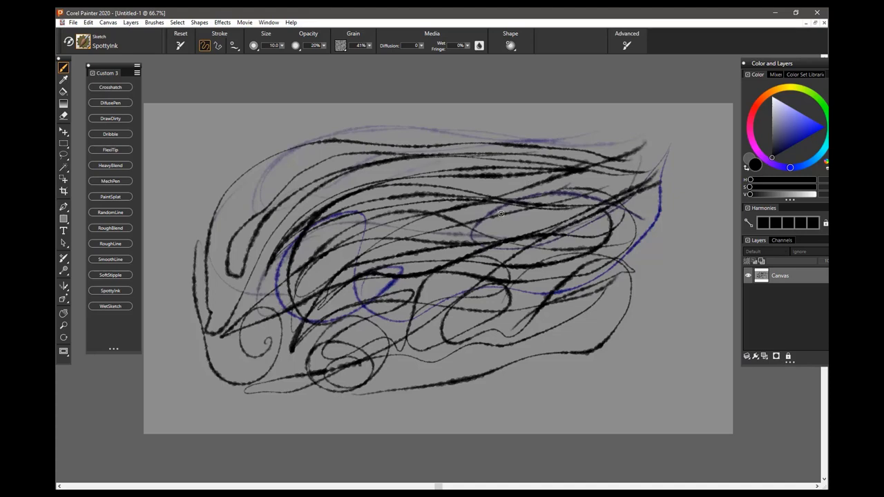
key(Delete)
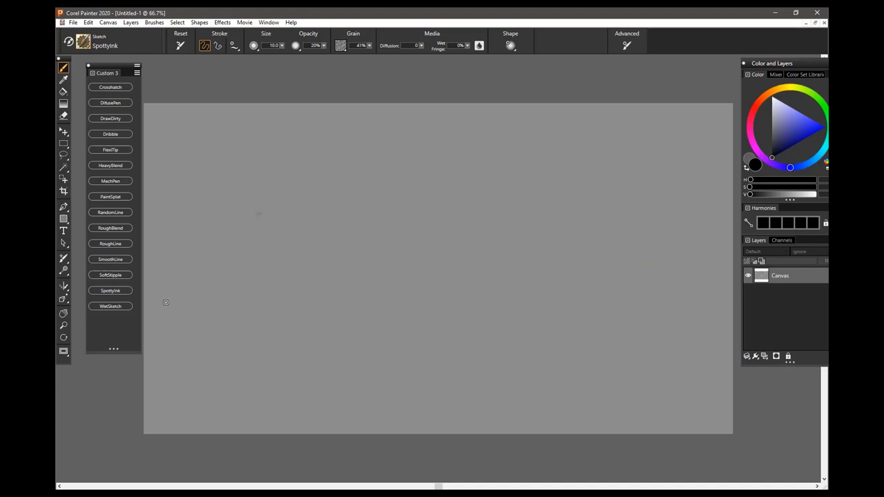
Step: Switch to the WetSketch brush and draw one curving black line and one grey-violet line across the canvas centre
click(114, 311)
mouse_move(545, 204)
mouse_down()
mouse_move(433, 218)
mouse_move(323, 249)
mouse_move(334, 333)
mouse_move(382, 315)
mouse_up()
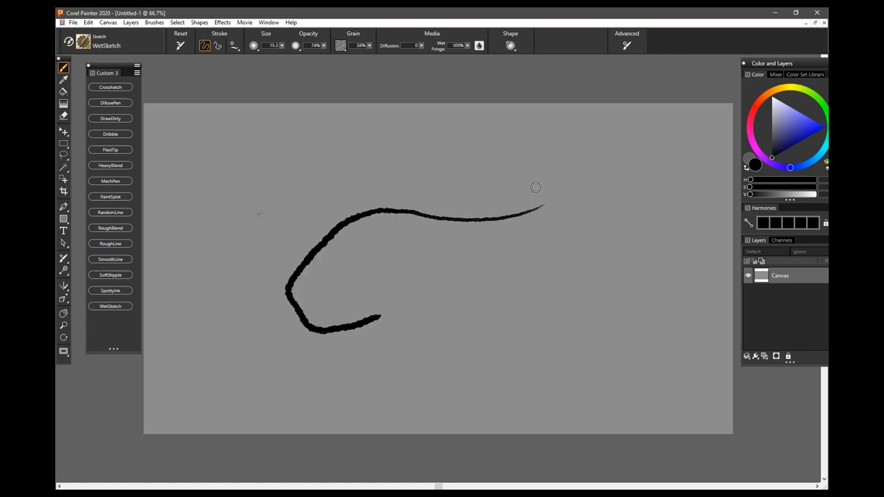
click(777, 130)
mouse_move(616, 158)
mouse_down()
mouse_move(349, 205)
mouse_move(359, 270)
mouse_move(542, 309)
mouse_move(559, 283)
mouse_up()
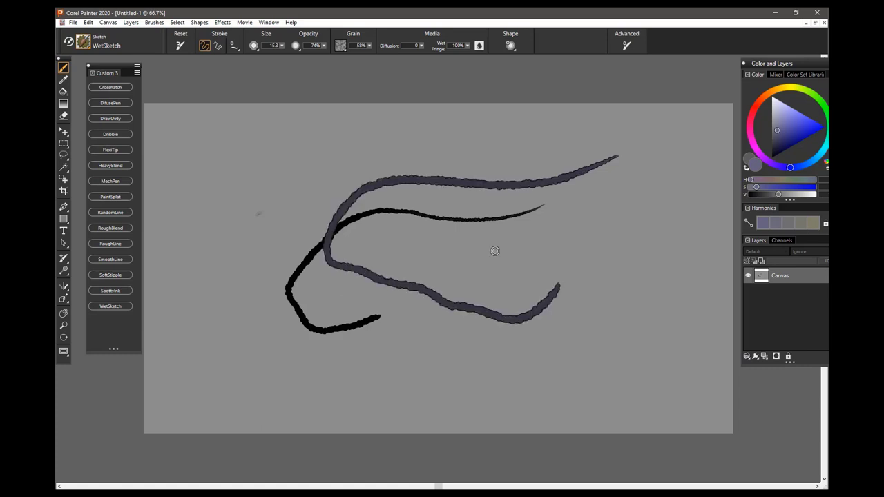
Step: Pick progressively lighter violet tones and layer broad and tapering WetSketch strokes over the first curves, enlarging the brush to 26.5
click(784, 121)
mouse_move(616, 157)
mouse_down()
mouse_move(514, 270)
mouse_move(359, 291)
mouse_move(392, 304)
mouse_up()
mouse_move(548, 254)
mouse_down()
mouse_move(424, 315)
mouse_move(306, 346)
mouse_move(383, 266)
mouse_move(477, 196)
mouse_move(394, 208)
mouse_move(307, 268)
mouse_move(417, 170)
mouse_move(448, 177)
mouse_move(494, 160)
mouse_up()
click(782, 109)
mouse_move(586, 134)
mouse_down()
mouse_move(309, 250)
mouse_move(302, 264)
mouse_up()
drag(413, 153, 285, 279)
mouse_move(319, 249)
mouse_down()
mouse_move(550, 171)
mouse_move(408, 259)
mouse_move(415, 293)
mouse_move(511, 247)
mouse_up()
Step: Paint a broad grey-violet WetSketch stroke at the drawing's lower right and a pale orange-tinted grey one above it
drag(778, 134, 774, 128)
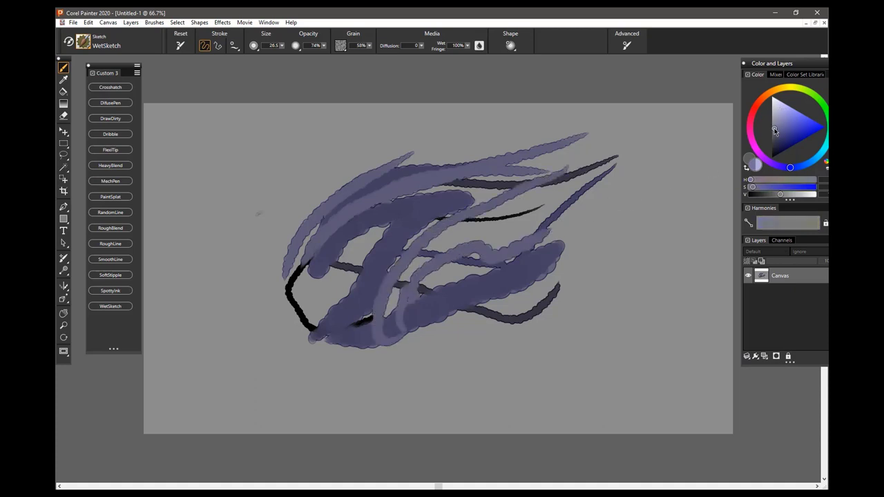
drag(581, 232, 601, 250)
mouse_move(596, 243)
mouse_down()
mouse_move(551, 278)
mouse_move(572, 245)
mouse_up()
click(774, 90)
drag(625, 182, 422, 287)
Step: Pick a tan brown and paint broad WetSketch strokes diagonally through the centre and arching over the left side
click(789, 123)
mouse_move(573, 166)
mouse_down()
mouse_move(366, 269)
mouse_move(318, 197)
mouse_move(265, 286)
mouse_up()
drag(270, 321, 275, 321)
Step: Reduce the WetSketch size to 10.1 and draw thin tan curves along the bottom of the drawing
mouse_move(257, 367)
mouse_down()
mouse_move(422, 345)
mouse_move(595, 280)
mouse_up()
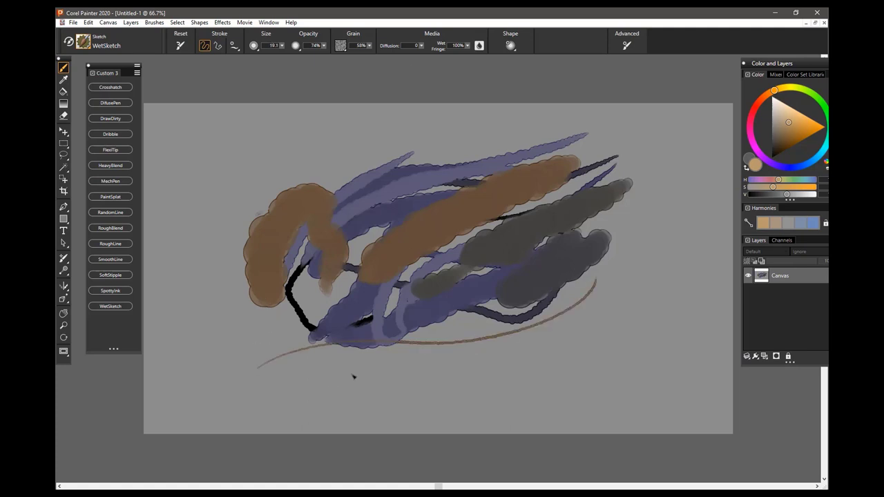
drag(353, 373, 619, 302)
drag(423, 381, 585, 333)
key(bracketleft)
key(bracketleft)
key(bracketleft)
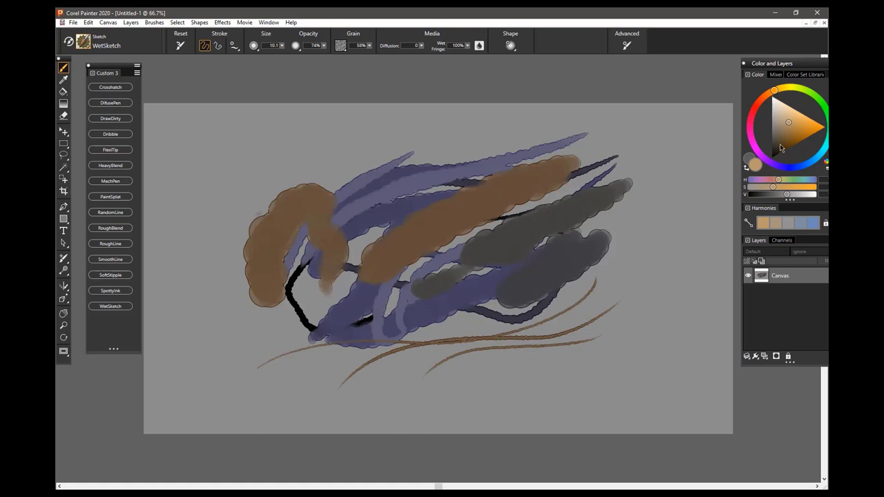
Step: Pick a dark brown and sweep thin WetSketch curves over the upper left, centre and lower right of the painted strokes
click(780, 145)
mouse_move(257, 214)
mouse_down()
mouse_move(466, 134)
mouse_move(509, 140)
mouse_move(266, 245)
mouse_move(572, 163)
mouse_move(506, 197)
mouse_move(397, 227)
mouse_move(251, 344)
mouse_move(279, 258)
mouse_move(419, 238)
mouse_up()
mouse_move(353, 227)
mouse_down()
mouse_move(281, 331)
mouse_move(317, 352)
mouse_up()
mouse_move(602, 211)
mouse_down()
mouse_move(346, 385)
mouse_move(334, 381)
mouse_up()
mouse_move(637, 226)
mouse_down()
mouse_move(527, 284)
mouse_move(313, 323)
mouse_up()
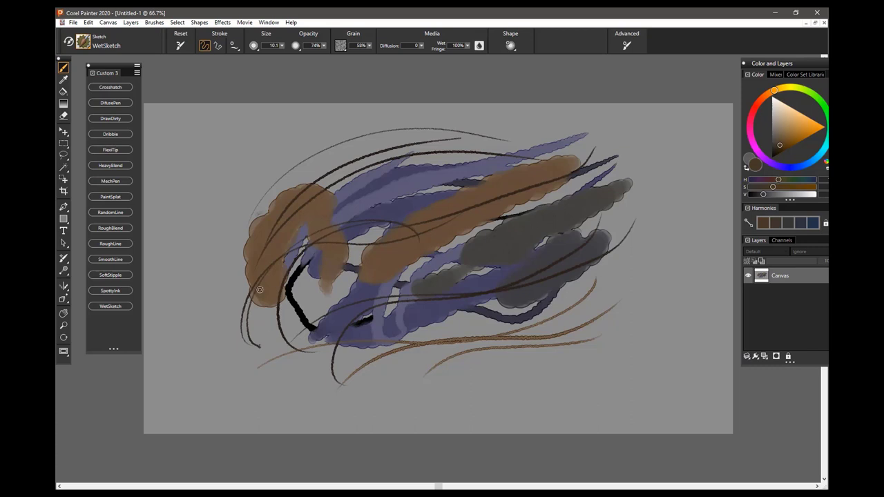
Step: Wrap more thin dark brown curves around the drawing's left and right ends and add small arcs near the centre
mouse_move(314, 163)
mouse_down()
mouse_move(262, 353)
mouse_move(524, 219)
mouse_up()
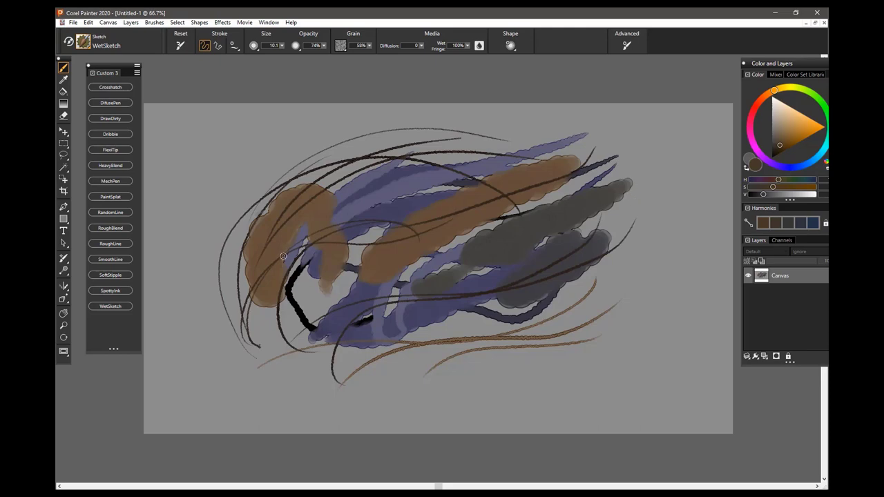
drag(216, 267, 280, 369)
mouse_move(241, 244)
mouse_down()
mouse_move(232, 338)
mouse_move(285, 361)
mouse_up()
drag(608, 176, 458, 263)
drag(602, 190, 639, 227)
drag(618, 273, 560, 288)
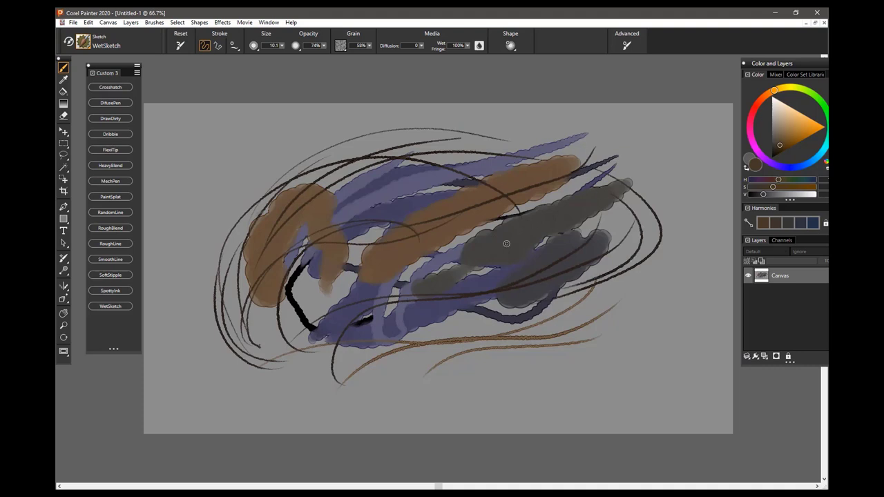
drag(482, 233, 475, 332)
drag(474, 247, 435, 294)
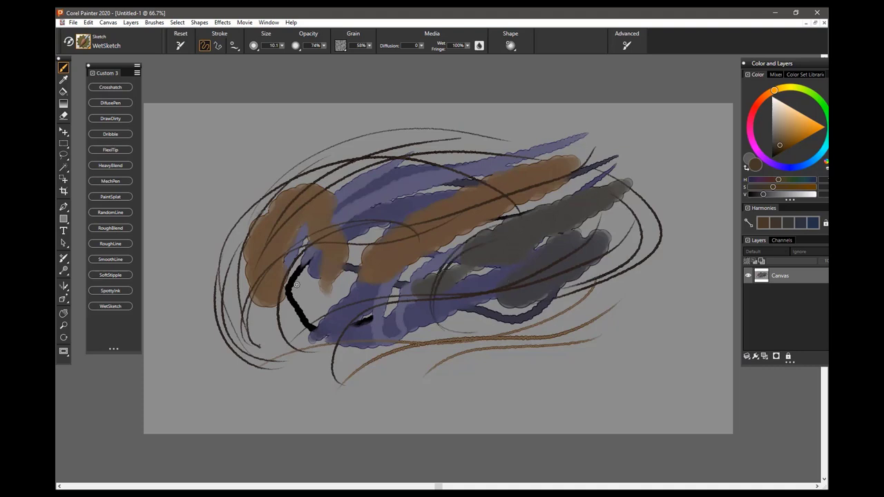